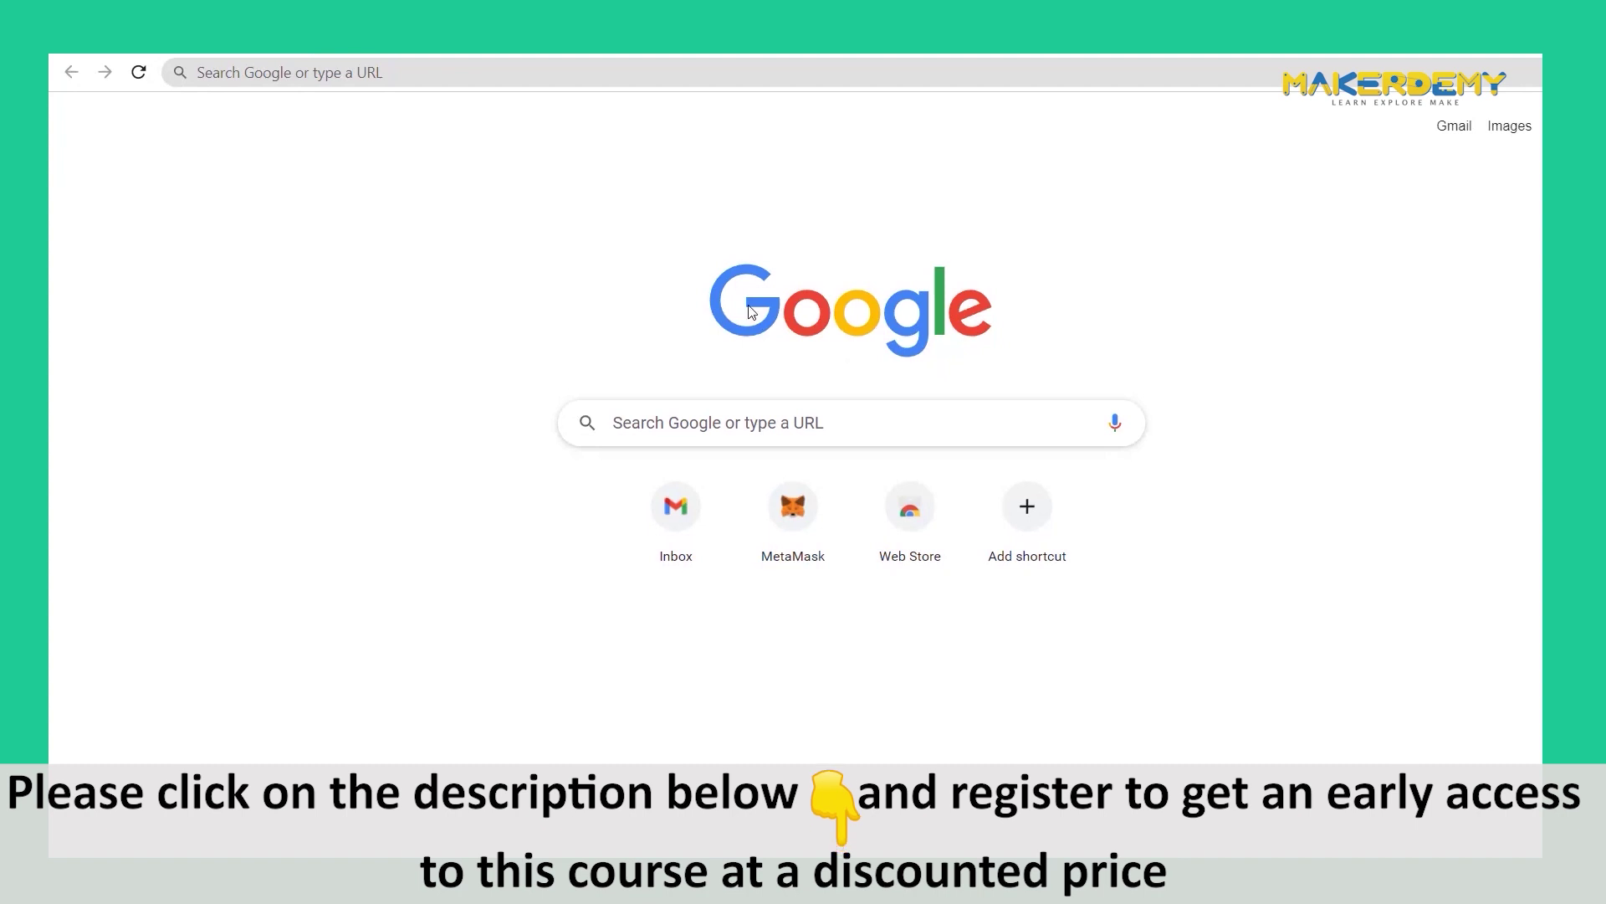
- Visit metamask.io and follow its download link to the MetaMask Chrome Web Store listing
{"action": "left_click", "coordinate": [468, 76]}
{"action": "type", "text": "metam"}
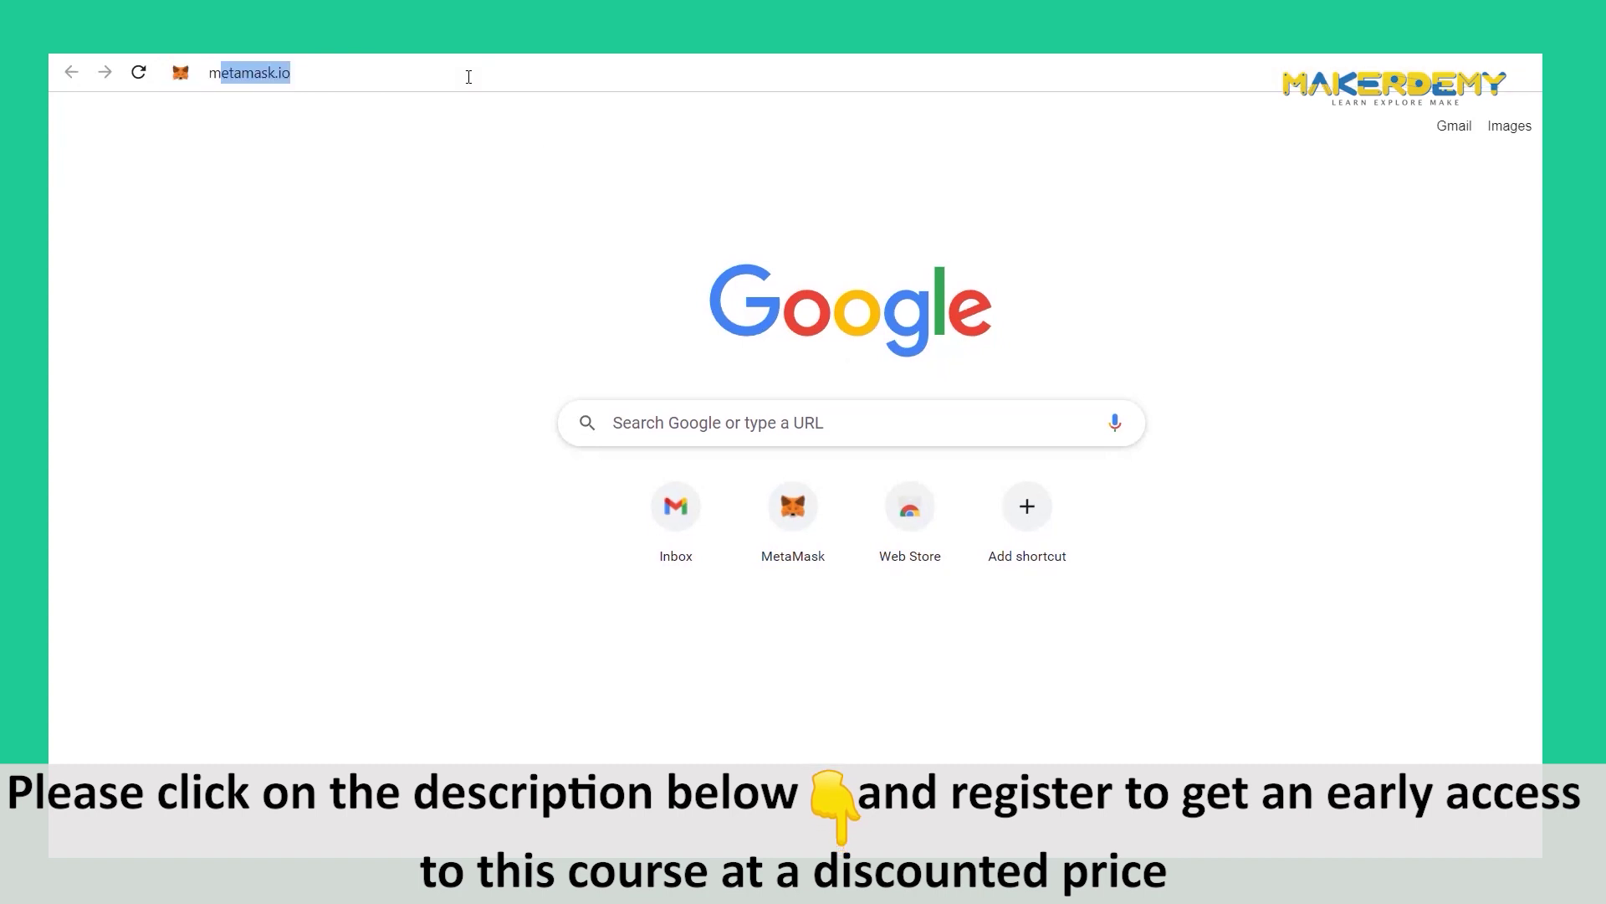
{"action": "type", "text": "ask.io"}
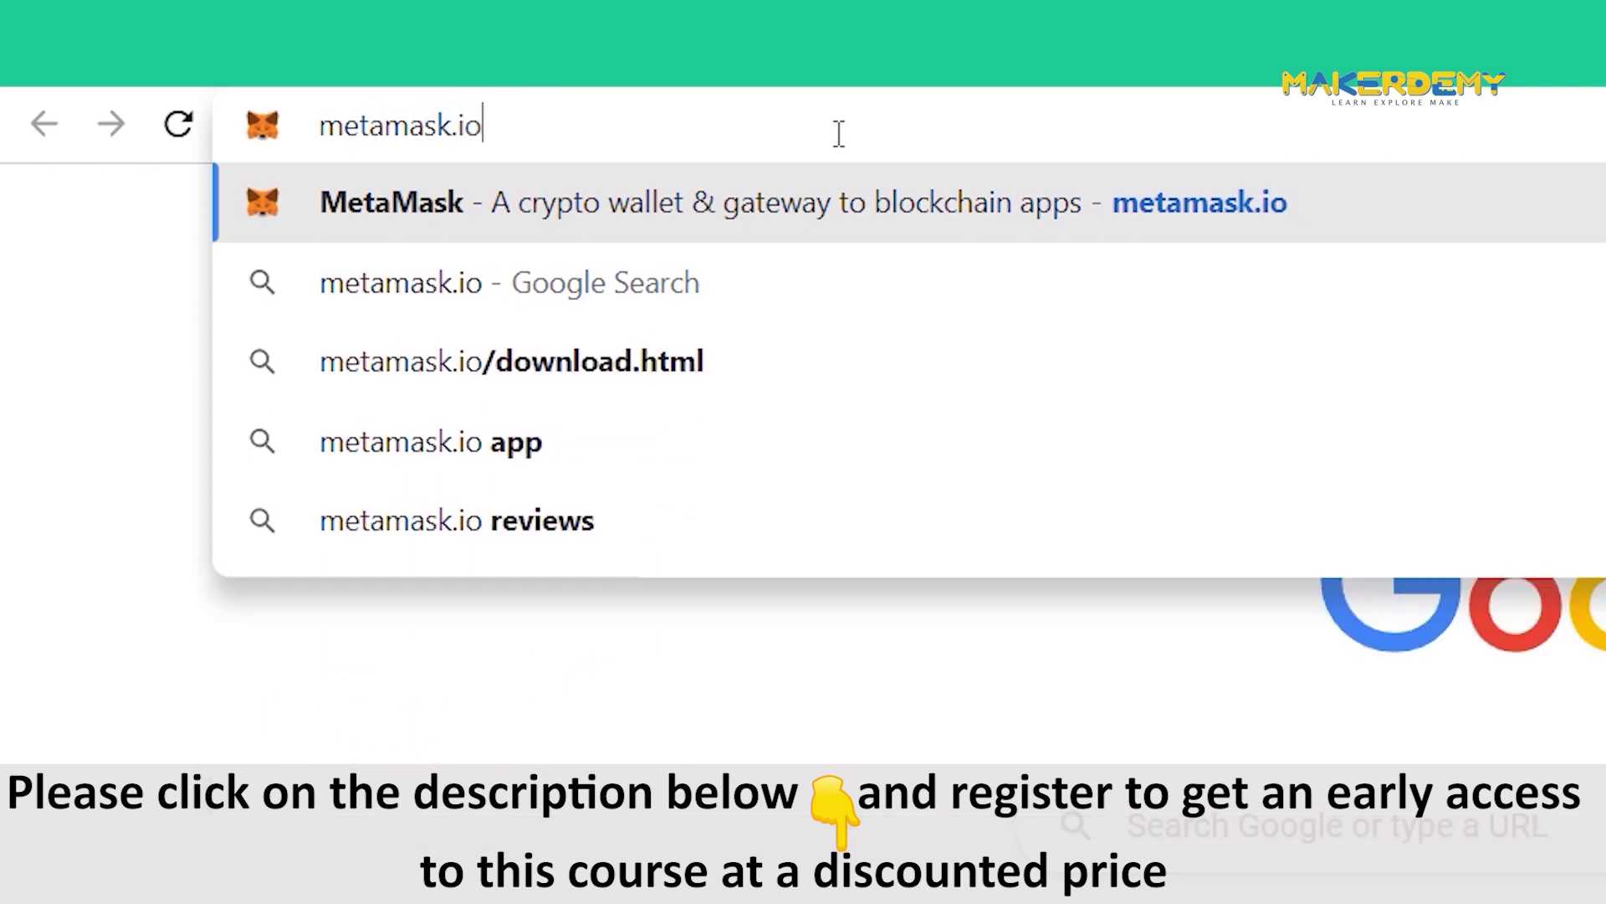
{"action": "key", "text": "Return"}
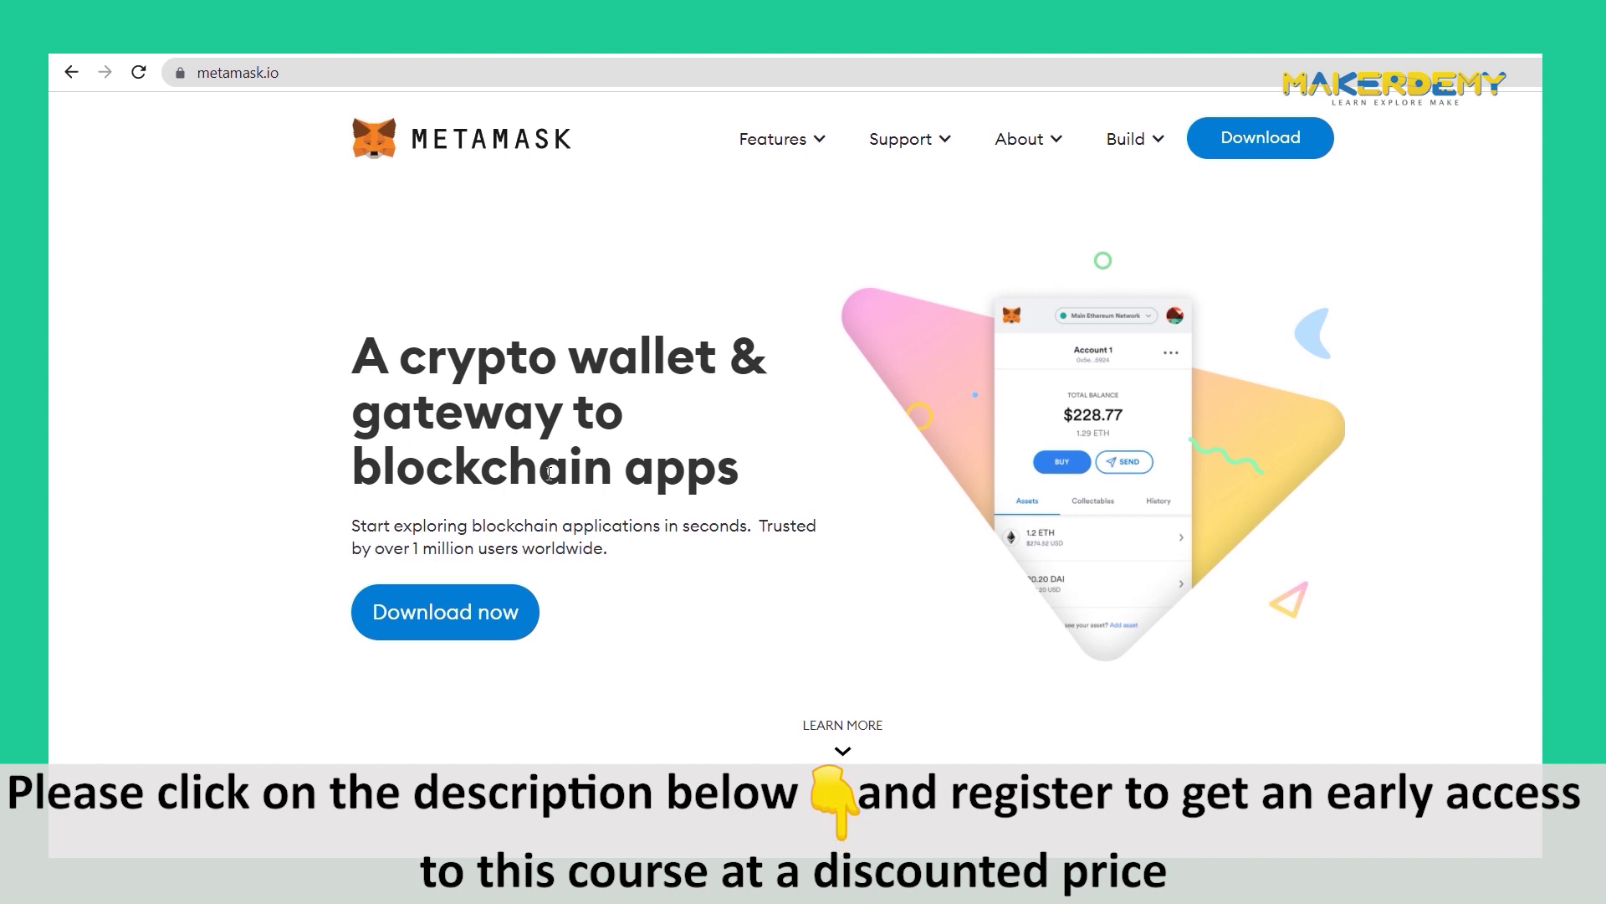
{"action": "left_click", "coordinate": [452, 619]}
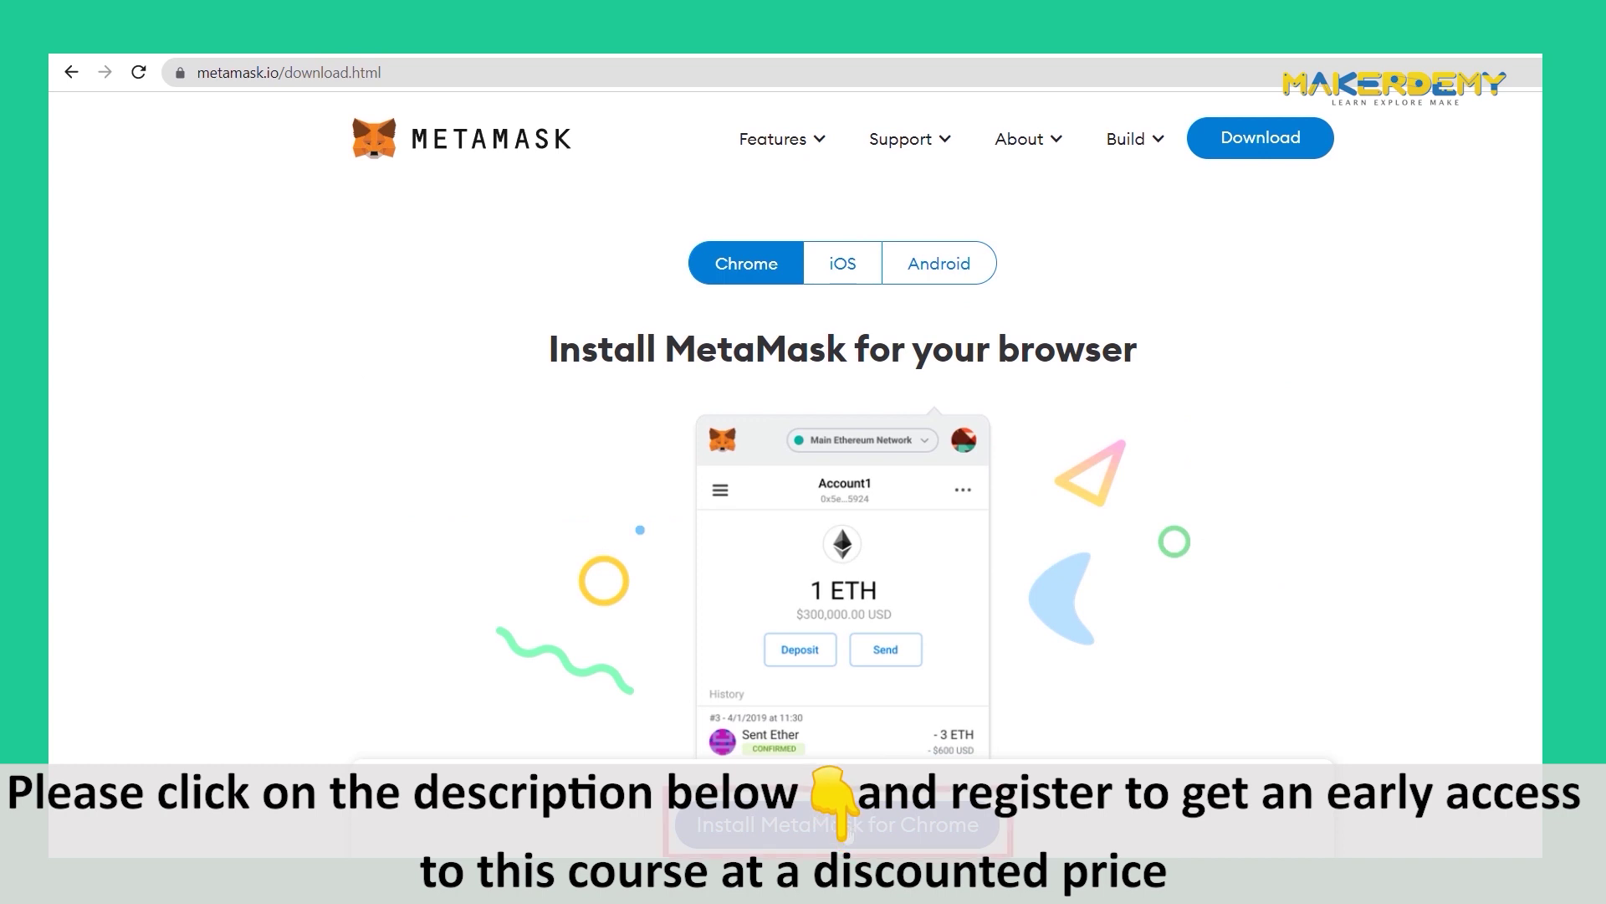
{"action": "left_click", "coordinate": [837, 824]}
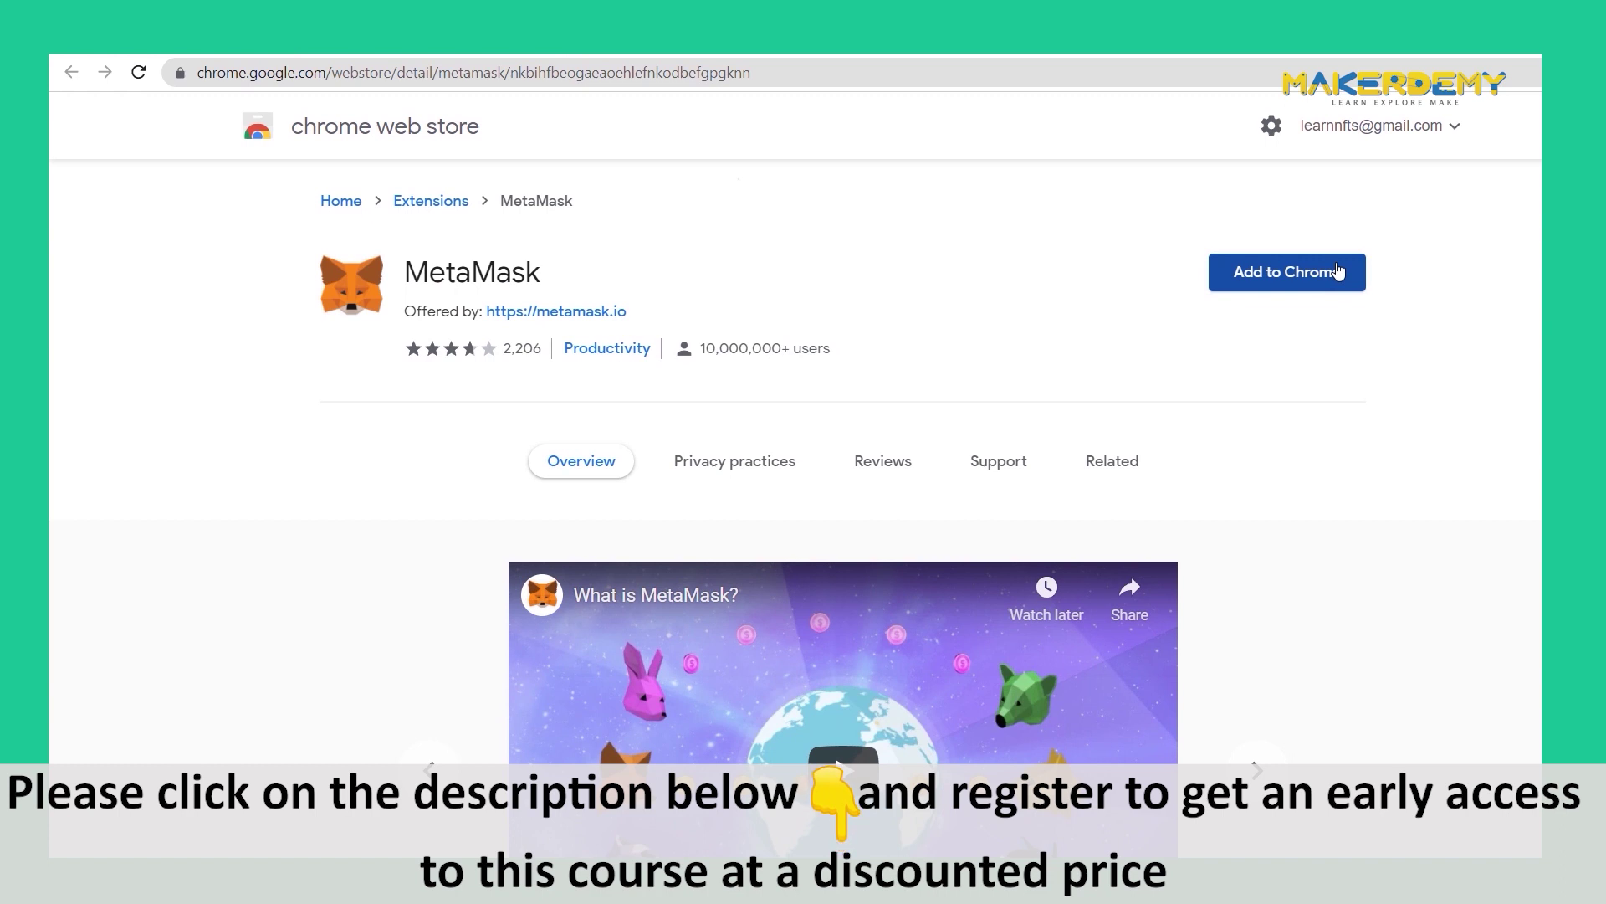
- Add the MetaMask extension to Chrome and approve its permissions
{"action": "left_click", "coordinate": [1339, 272]}
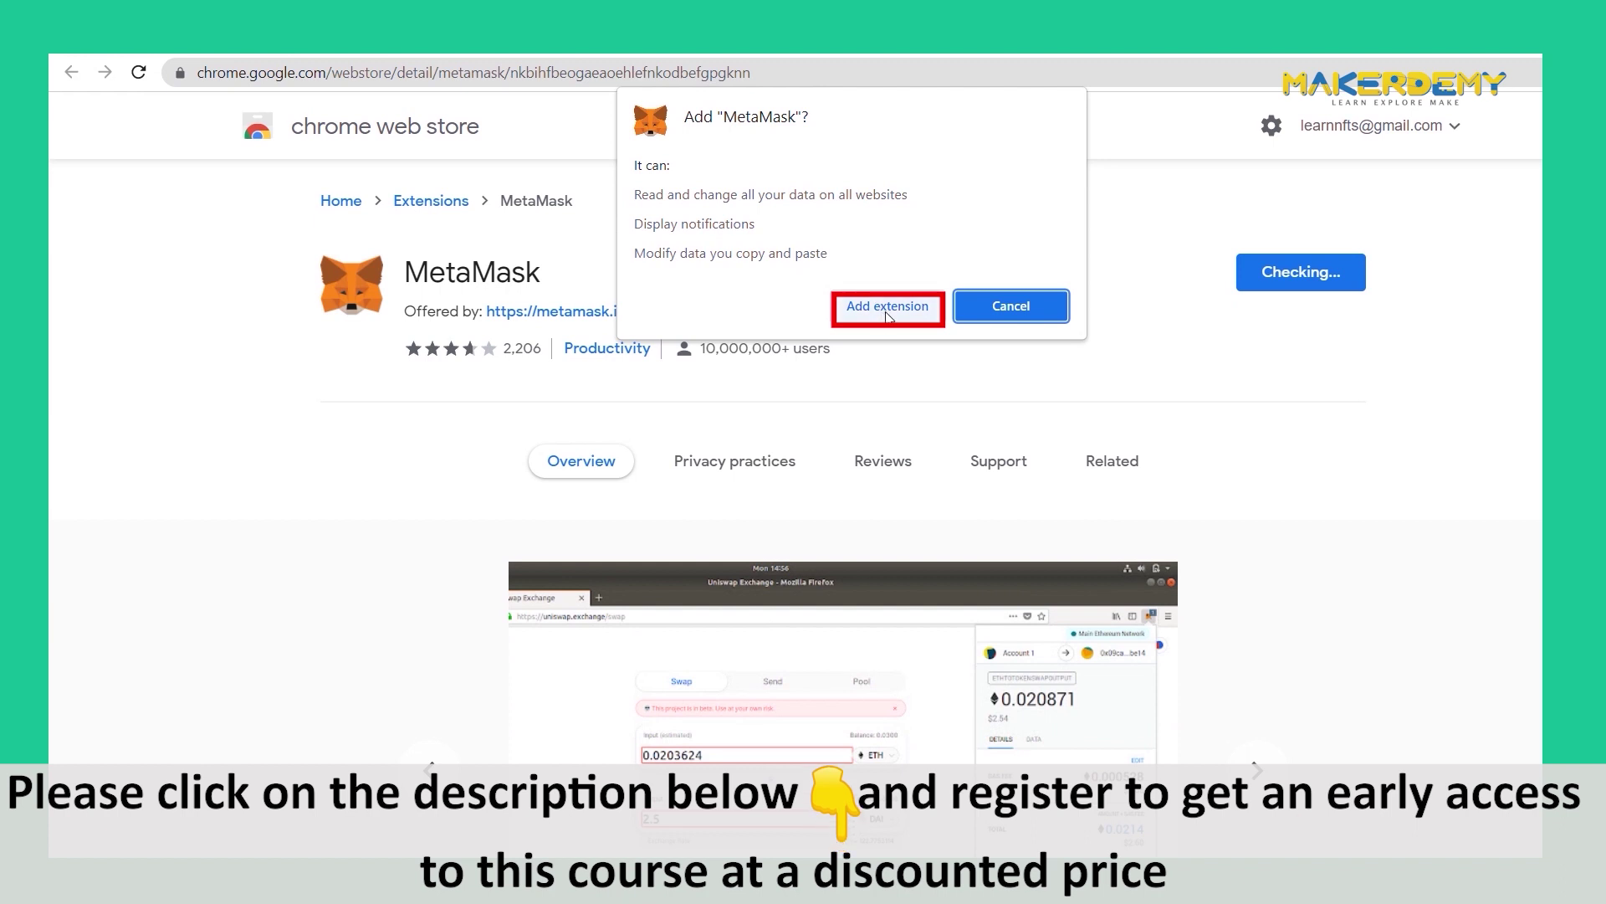
{"action": "left_click", "coordinate": [892, 317]}
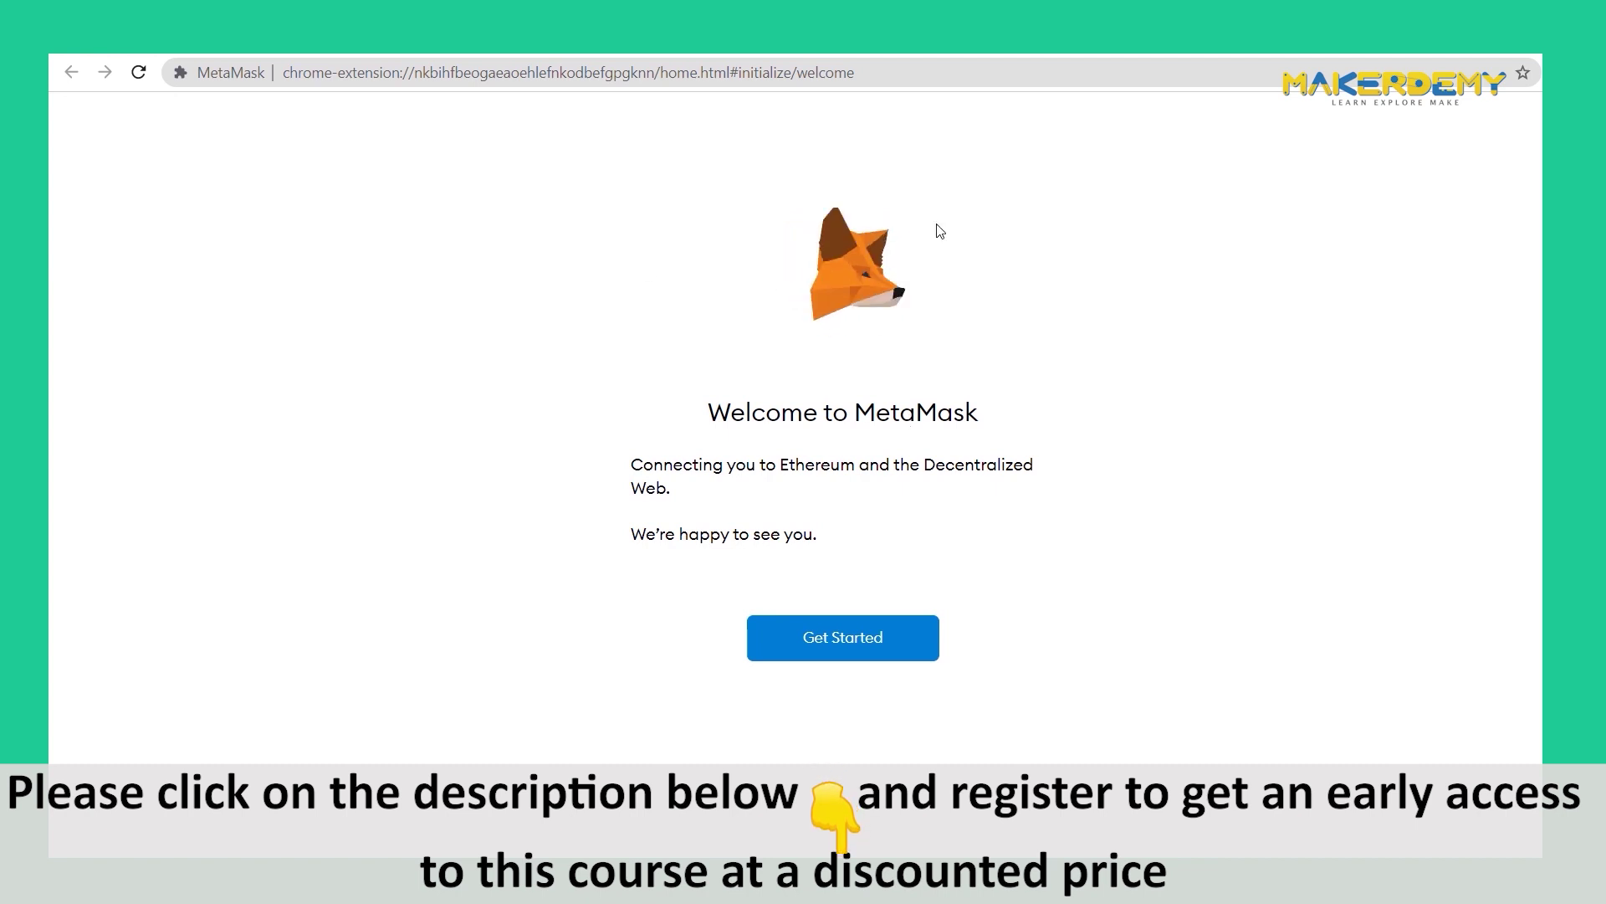
- Start the MetaMask setup and choose to create a brand-new wallet
{"action": "left_click", "coordinate": [842, 638]}
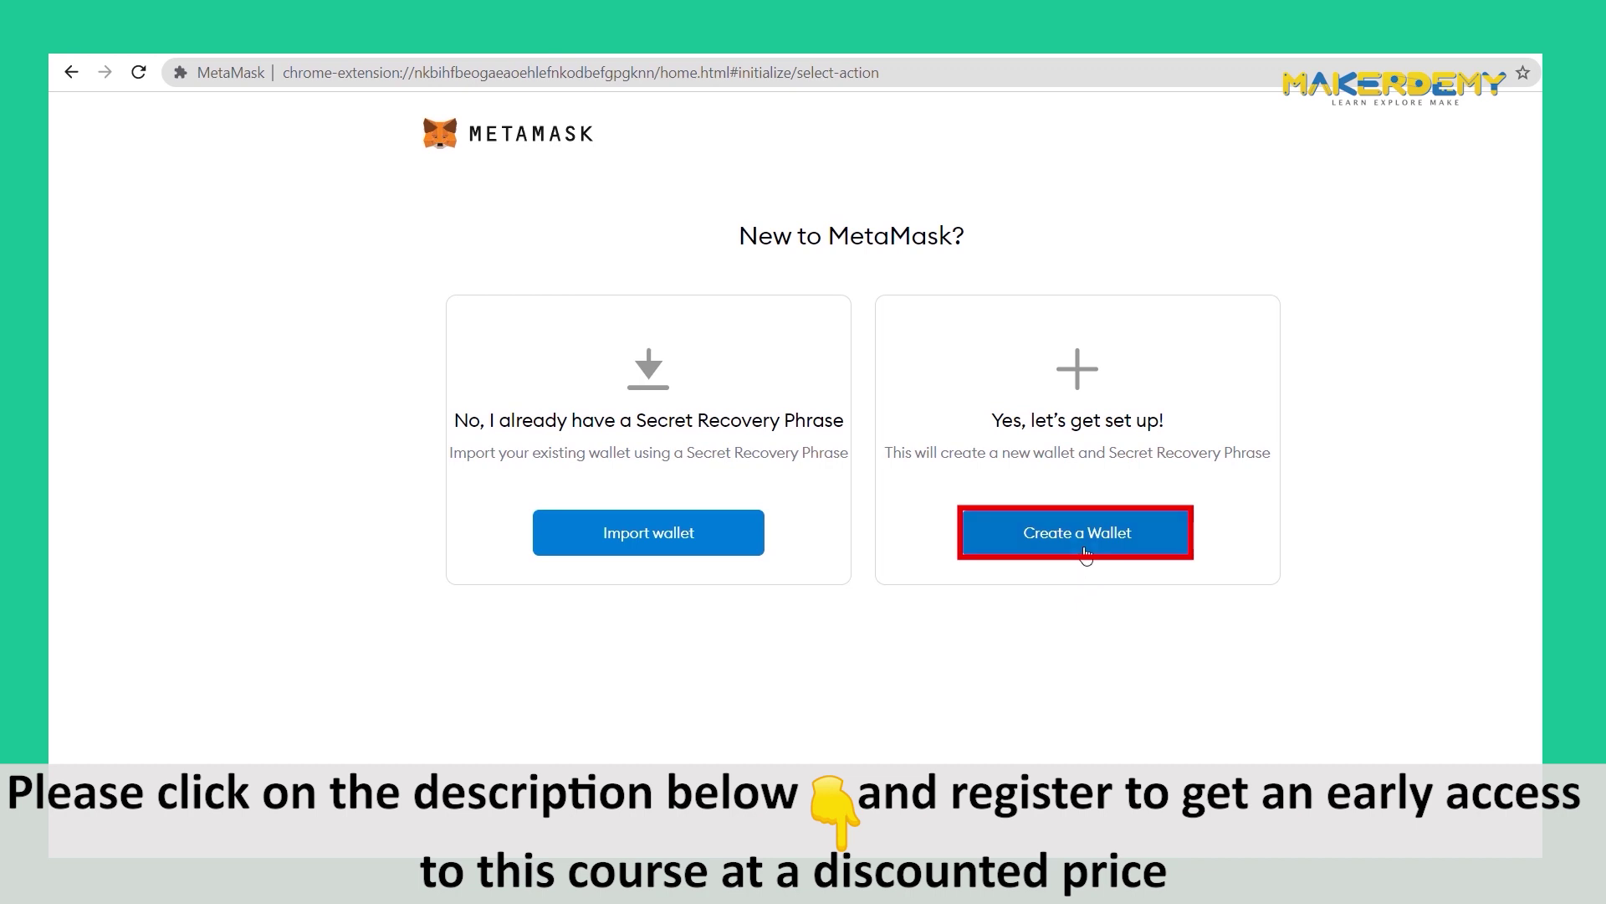
{"action": "left_click", "coordinate": [1085, 544]}
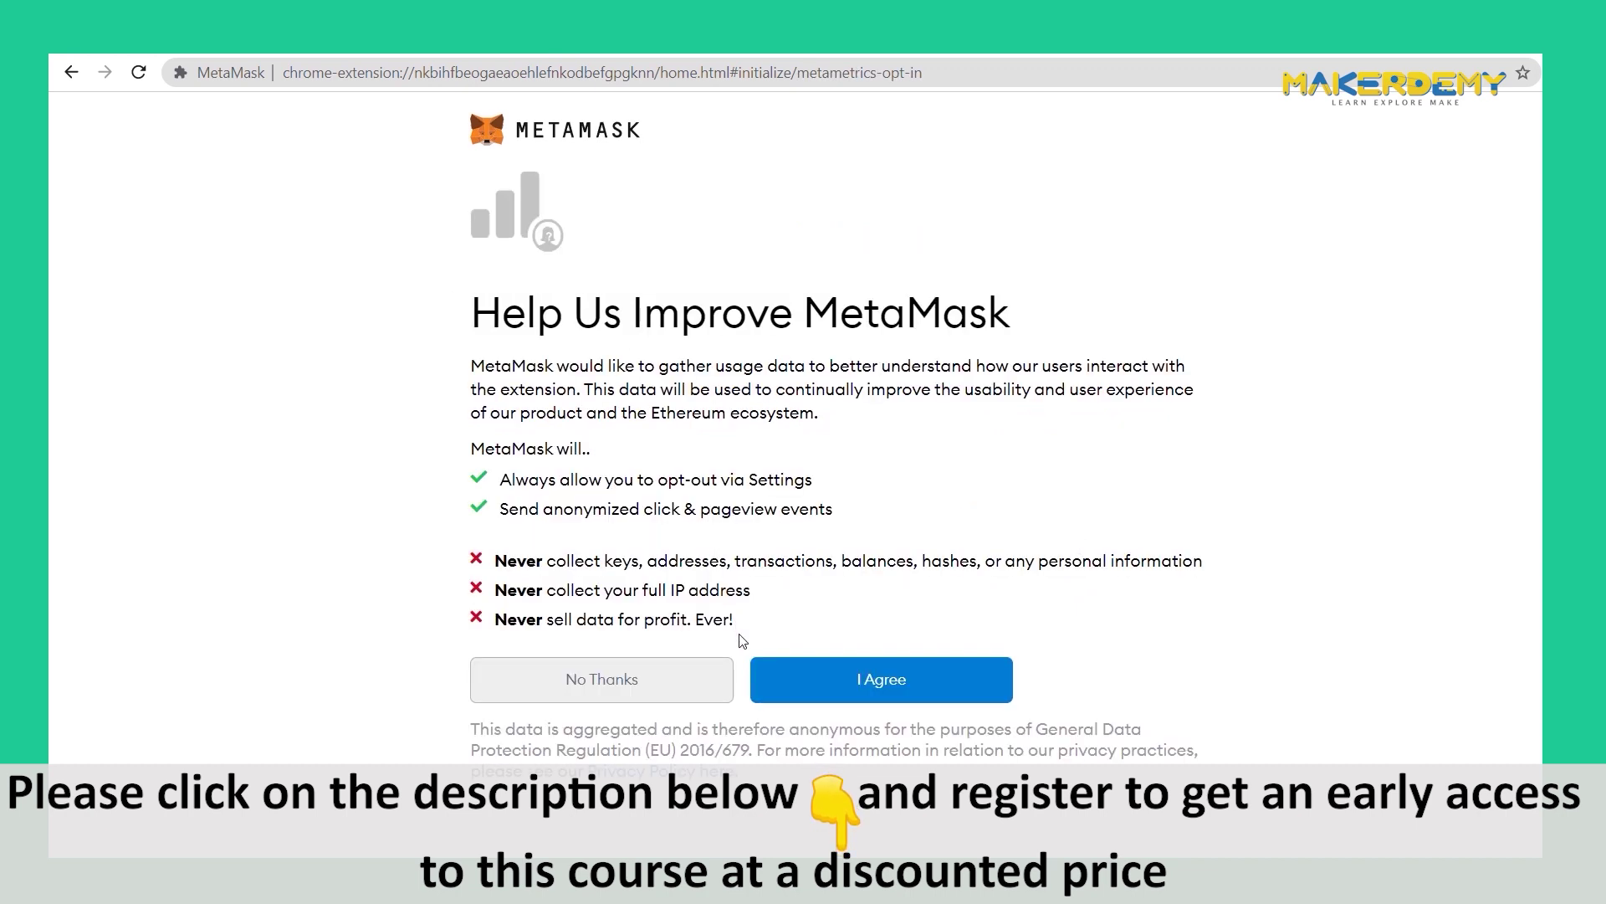
- Decline usage data sharing, enter and confirm a wallet password, and accept the Terms of Use
{"action": "left_click", "coordinate": [596, 679]}
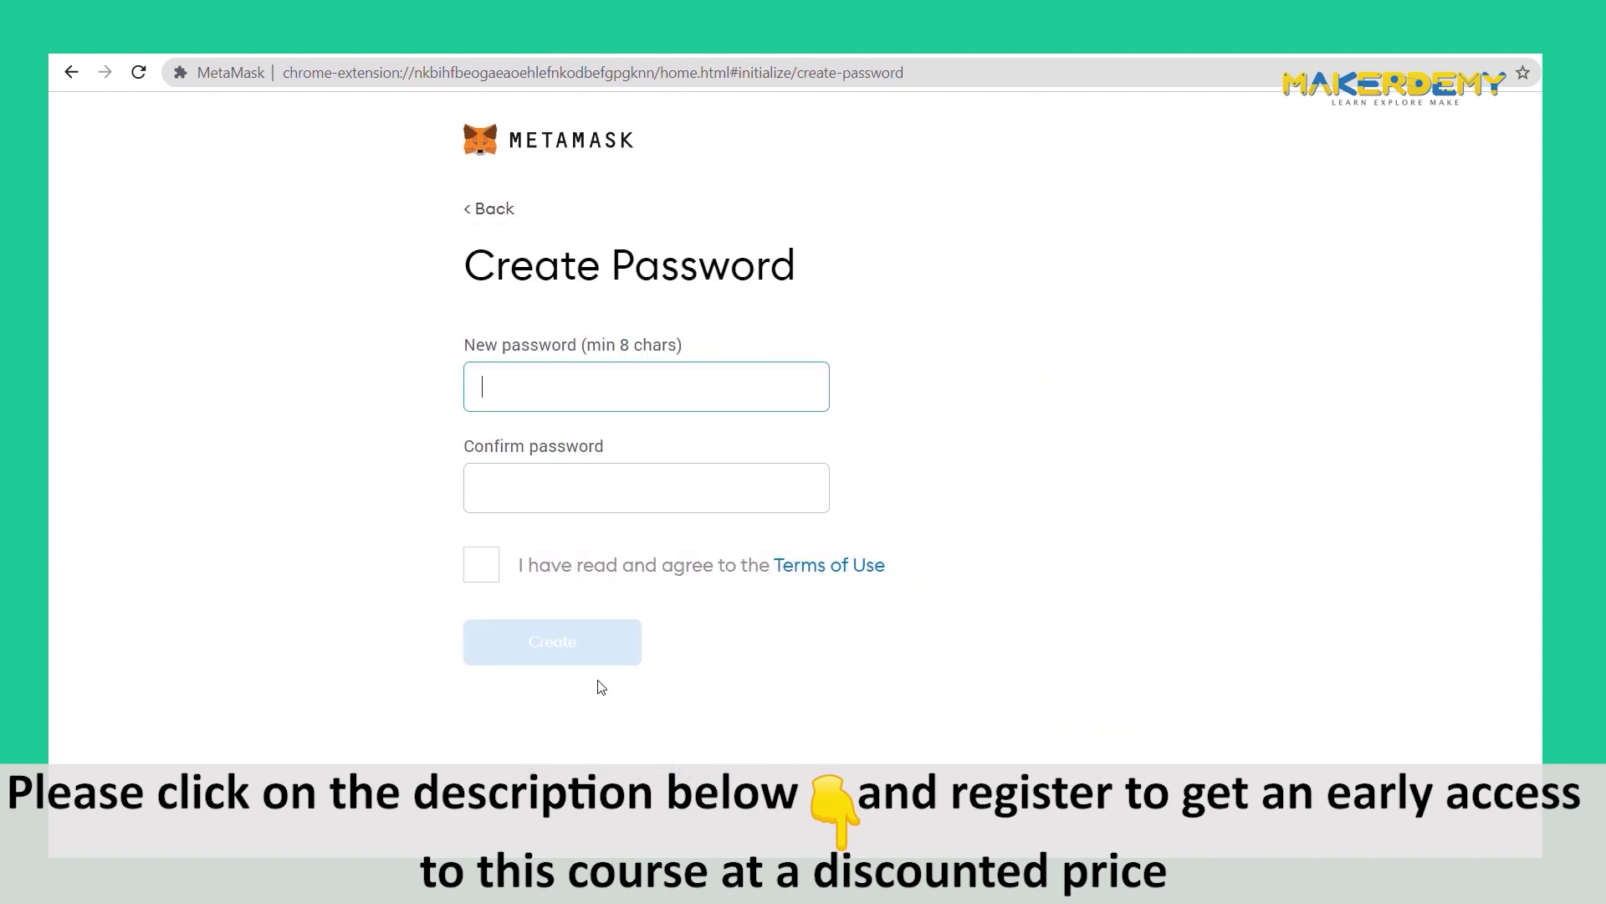
{"action": "type", "text": "password1234567890"}
{"action": "left_click", "coordinate": [609, 491]}
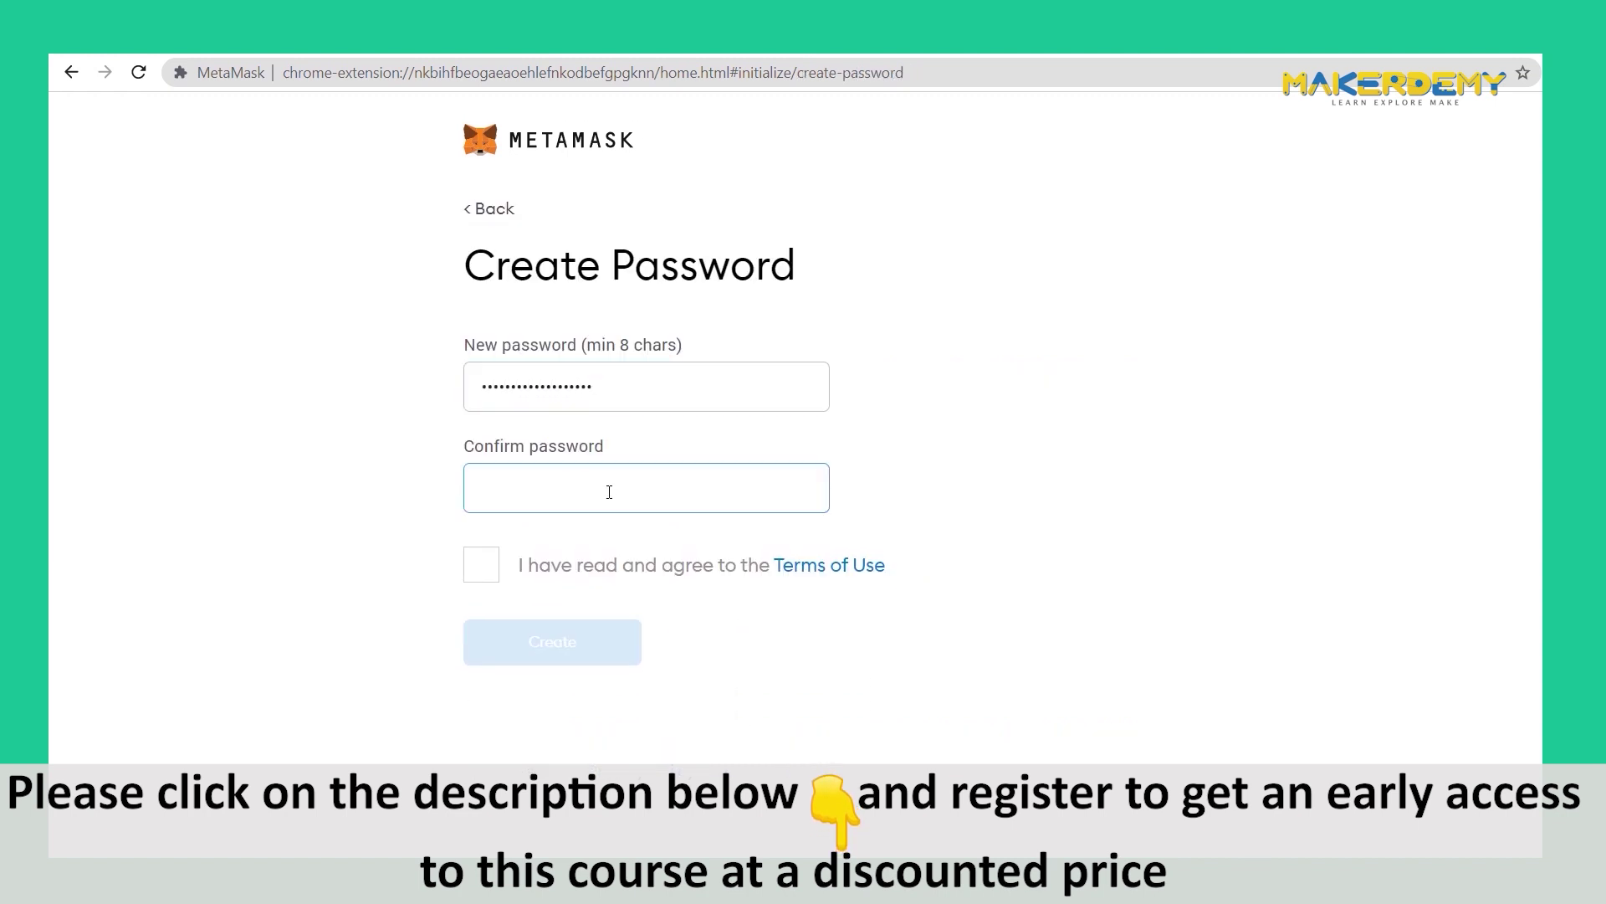
{"action": "type", "text": "password1234567890"}
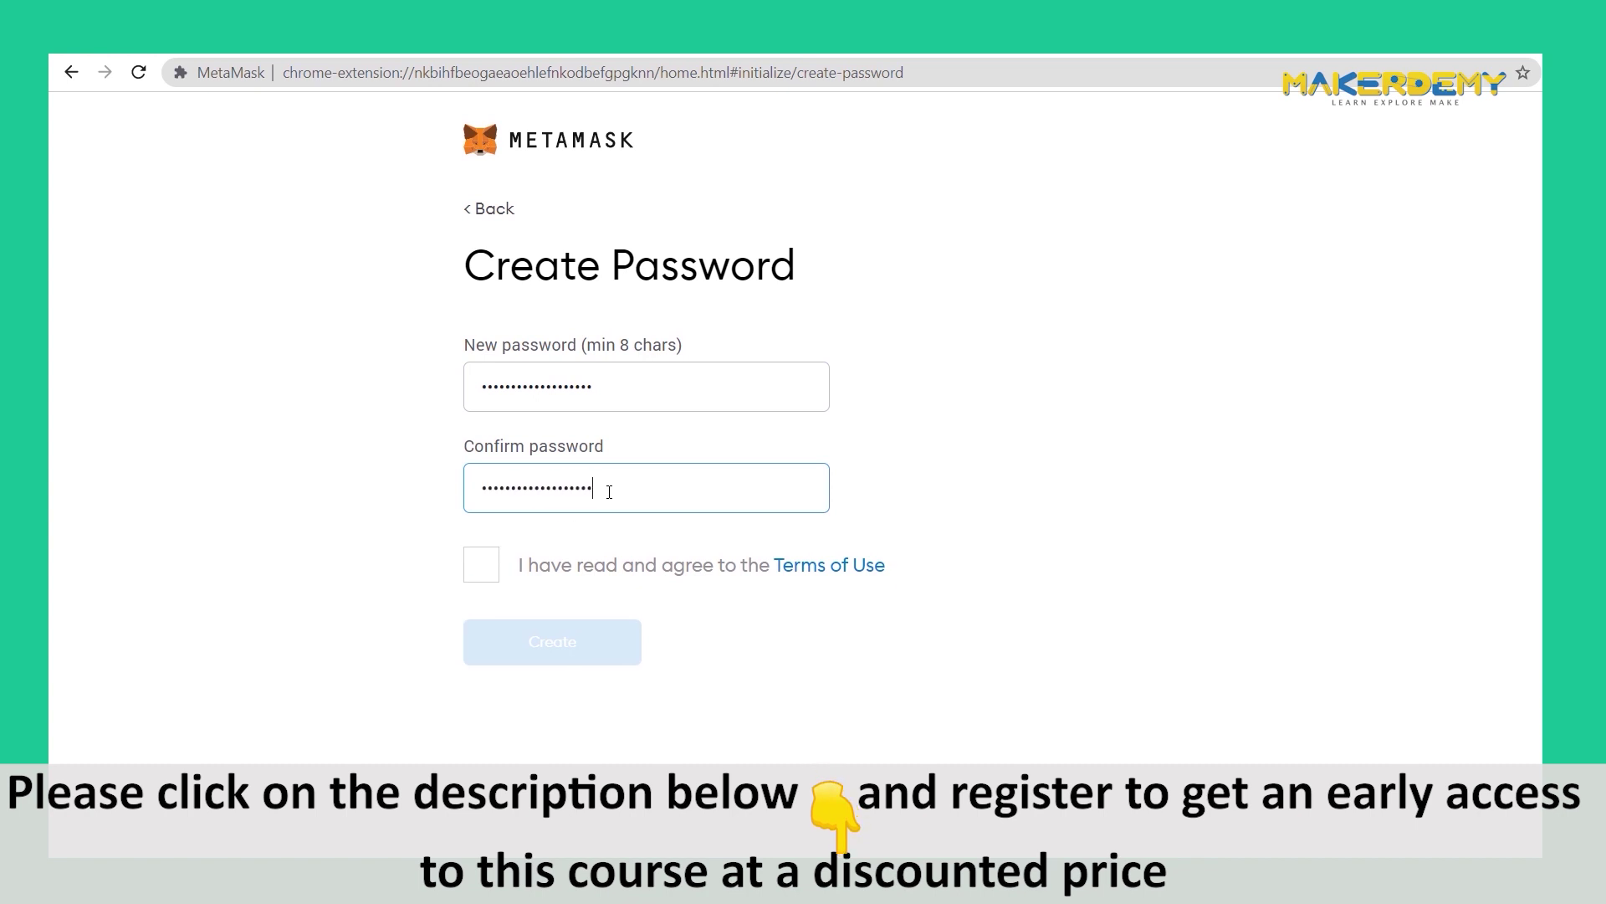
{"action": "left_click", "coordinate": [488, 569]}
{"action": "left_click", "coordinate": [566, 649]}
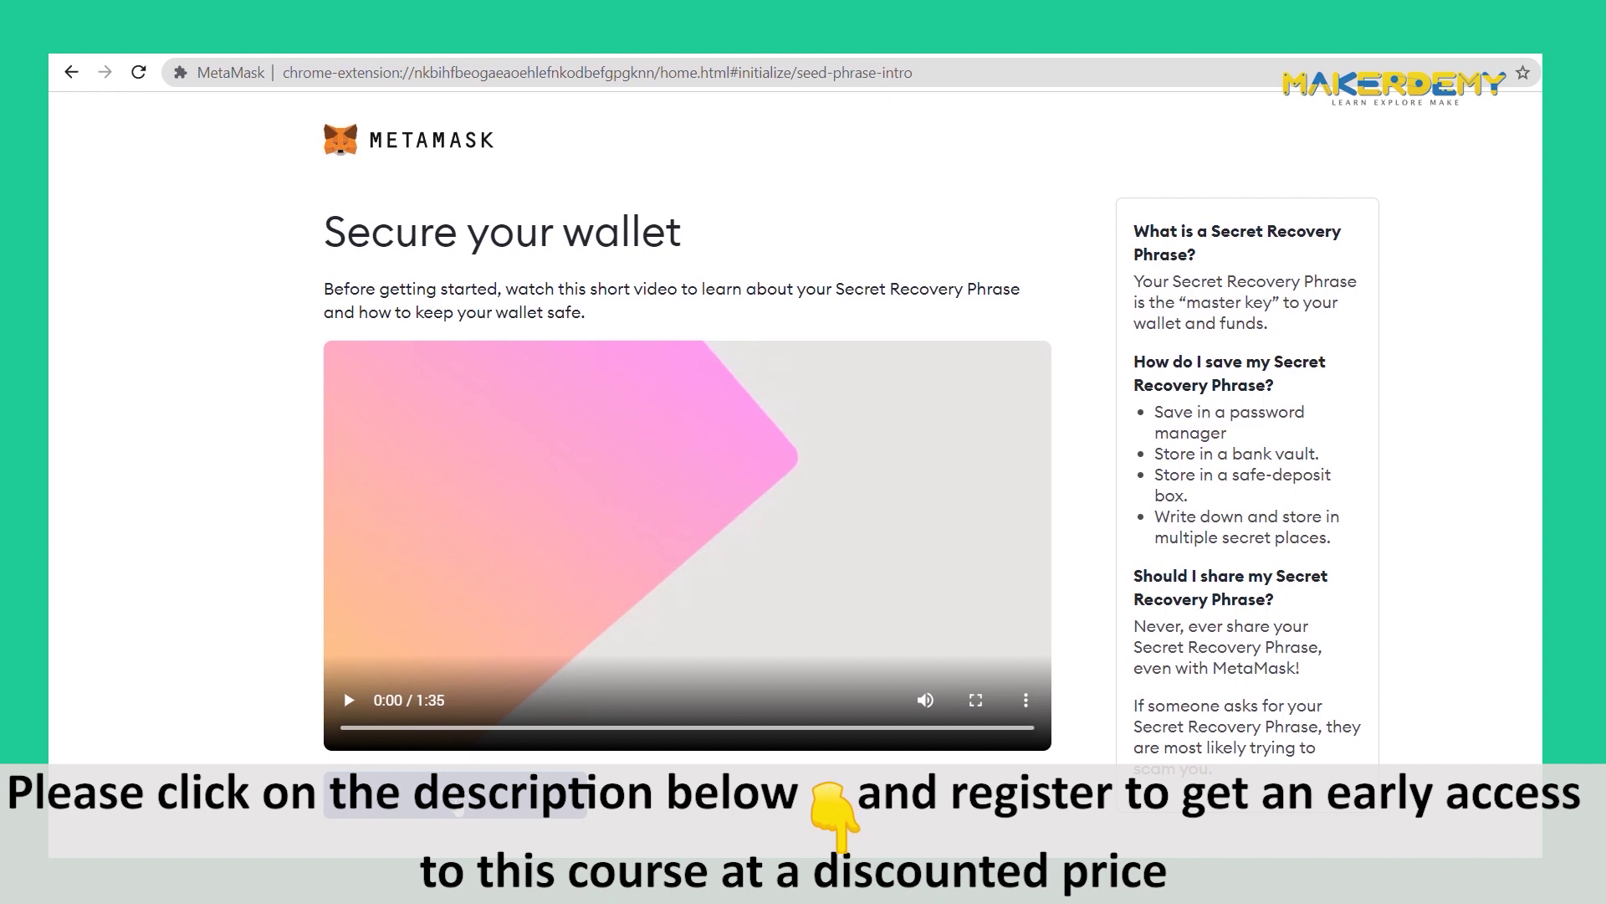
- Continue past the Secure your wallet video to the Secret Recovery Phrase page
{"action": "left_click", "coordinate": [458, 805]}
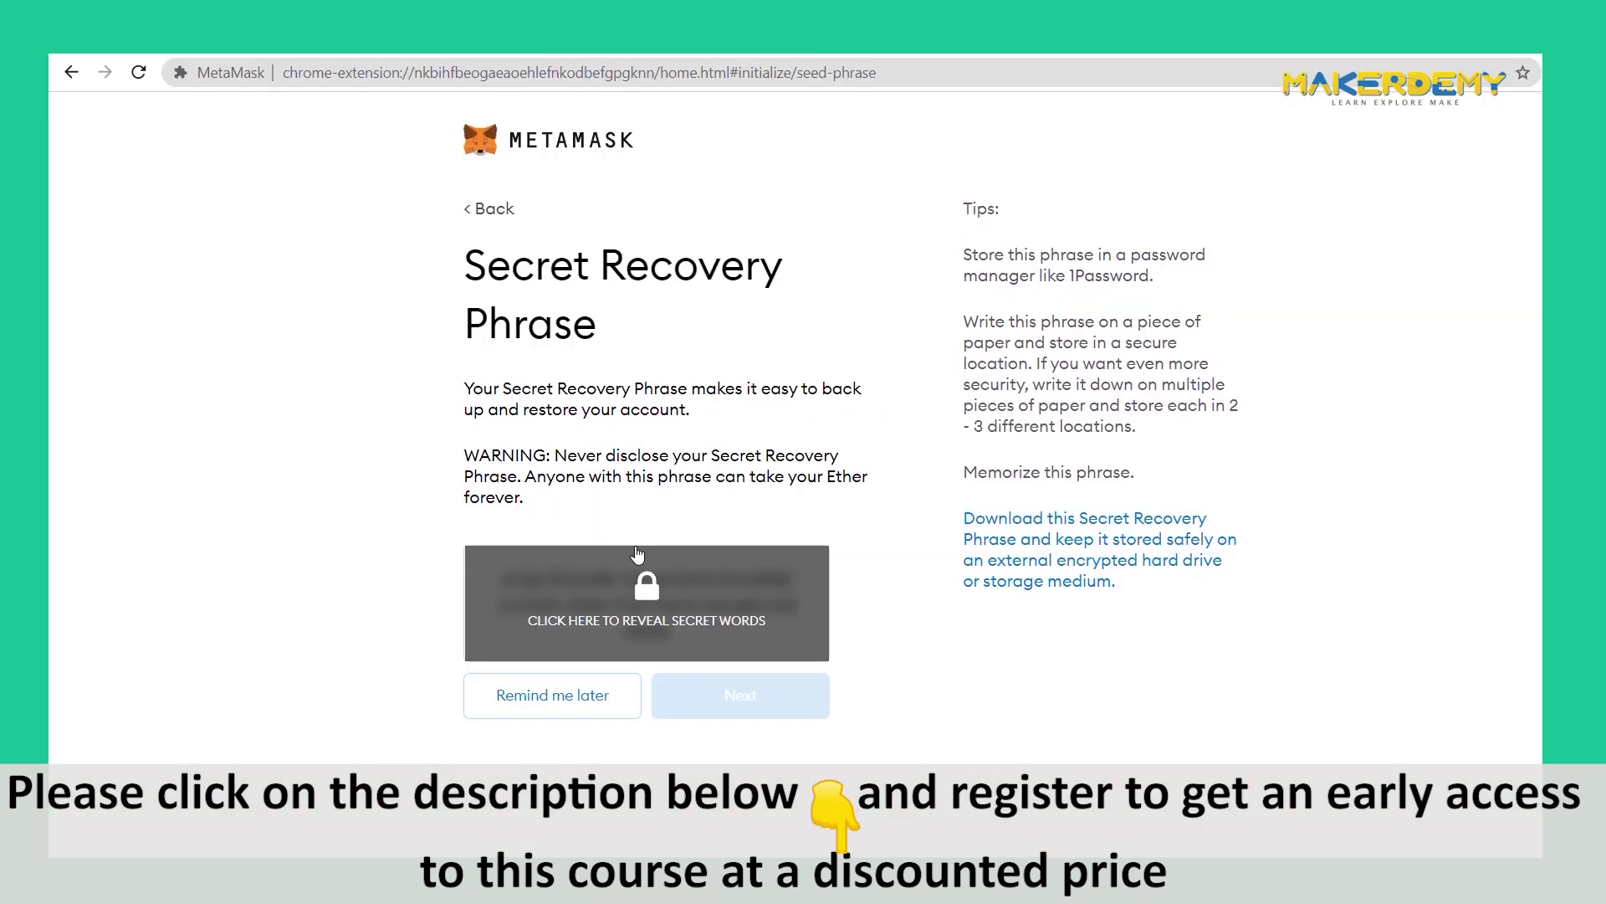
- Reveal the twelve-word recovery phrase and start re-selecting its first four words in order
{"action": "left_click", "coordinate": [644, 595]}
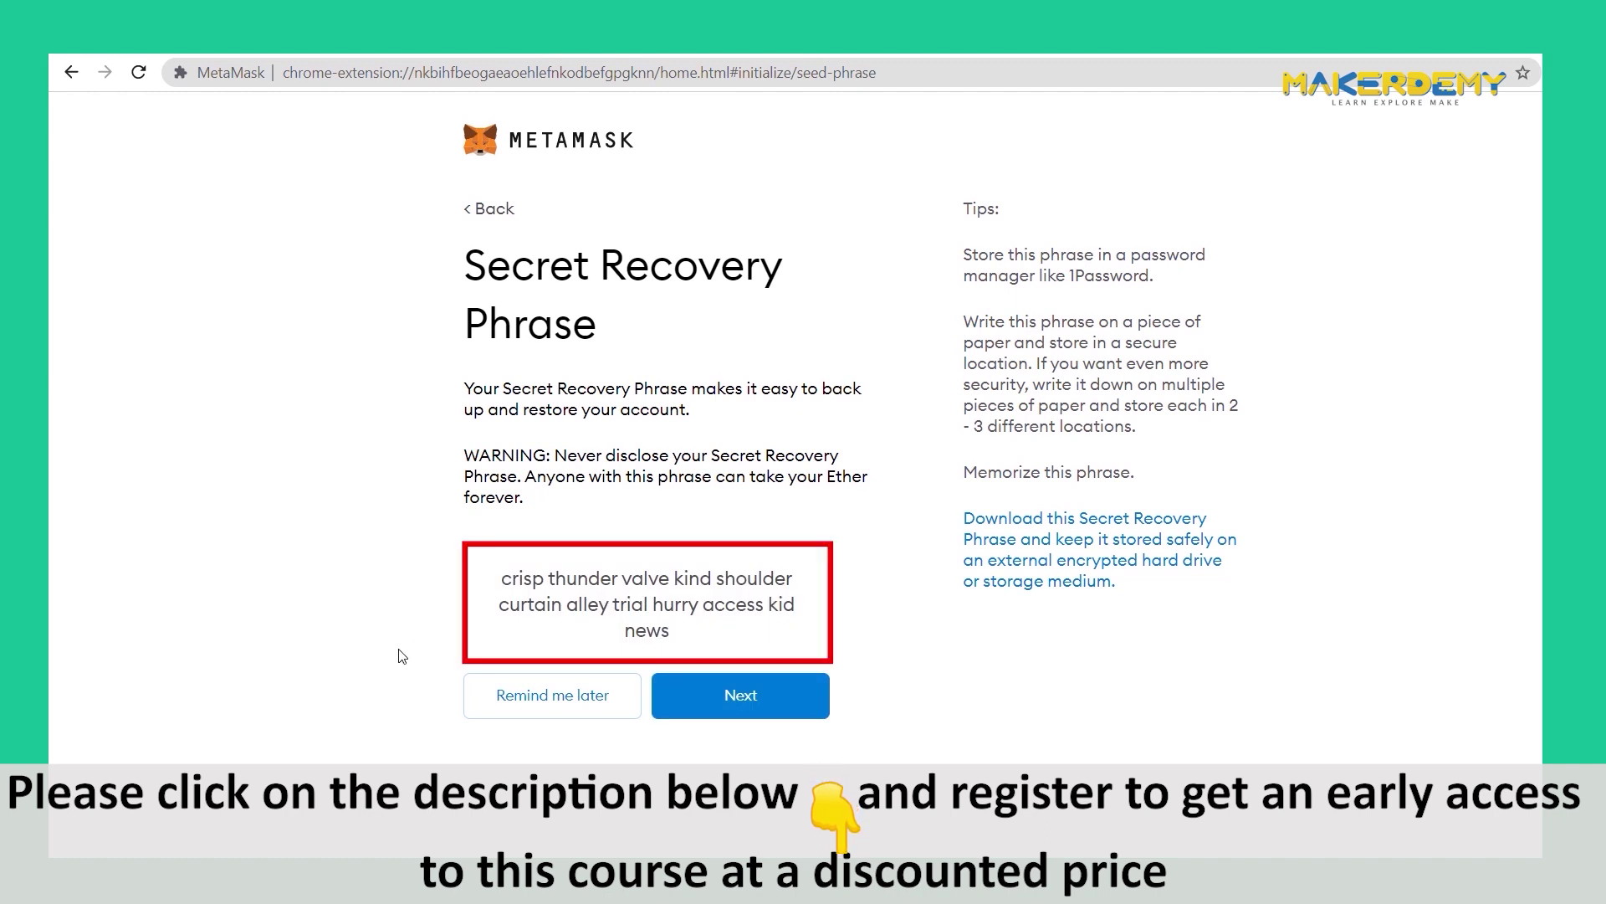
{"action": "left_click", "coordinate": [740, 696]}
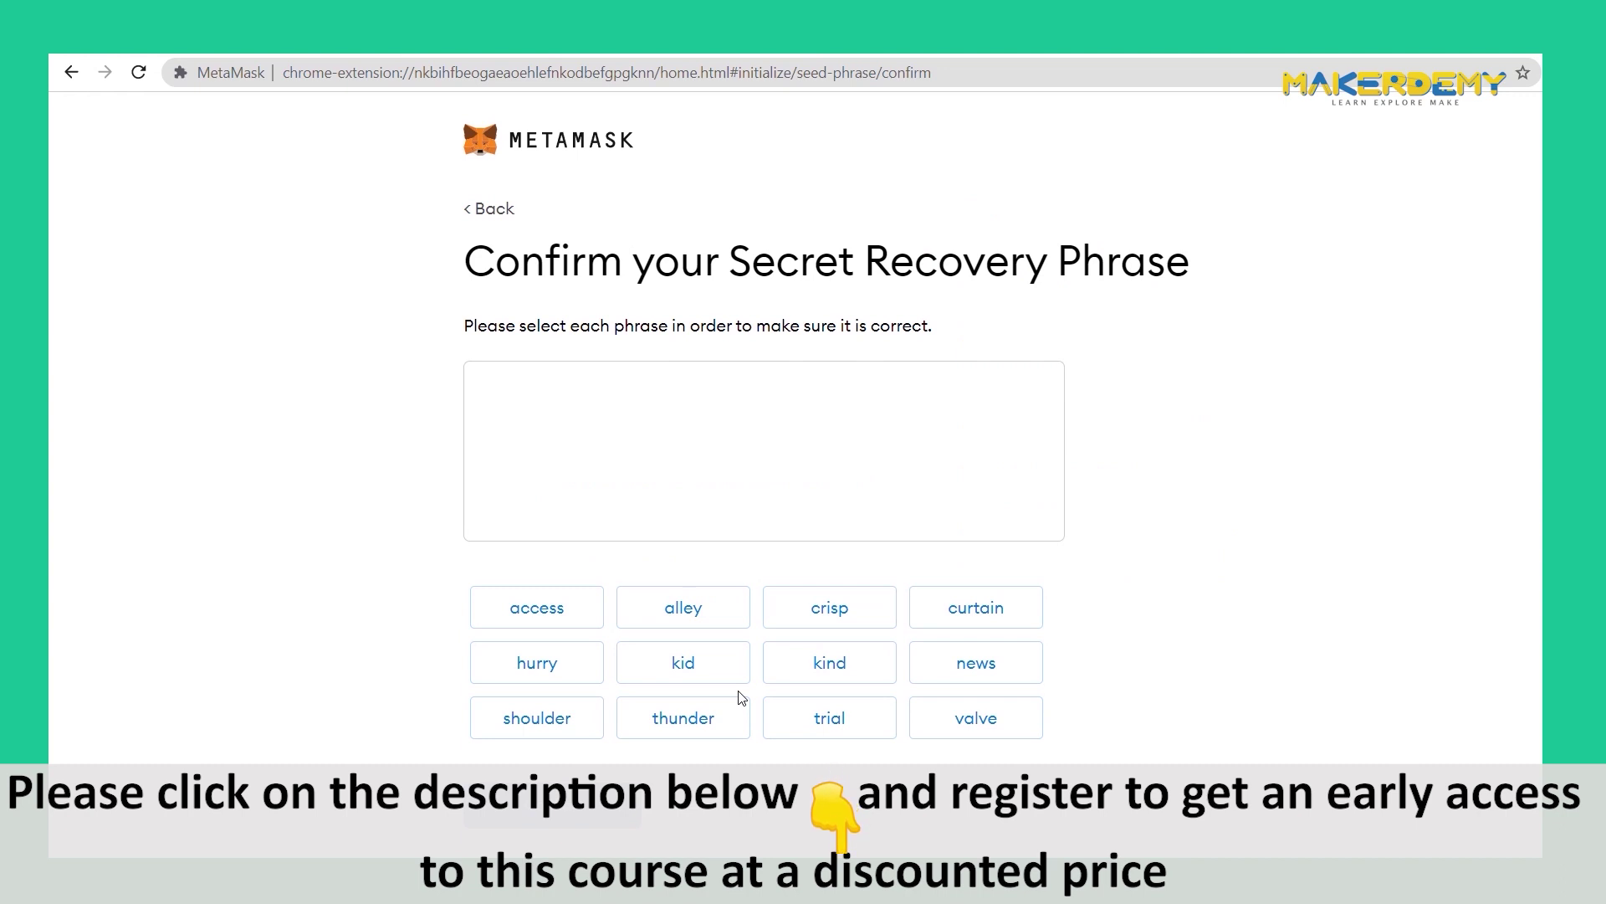
{"action": "left_click", "coordinate": [830, 608]}
{"action": "left_click", "coordinate": [682, 717]}
{"action": "left_click", "coordinate": [975, 717]}
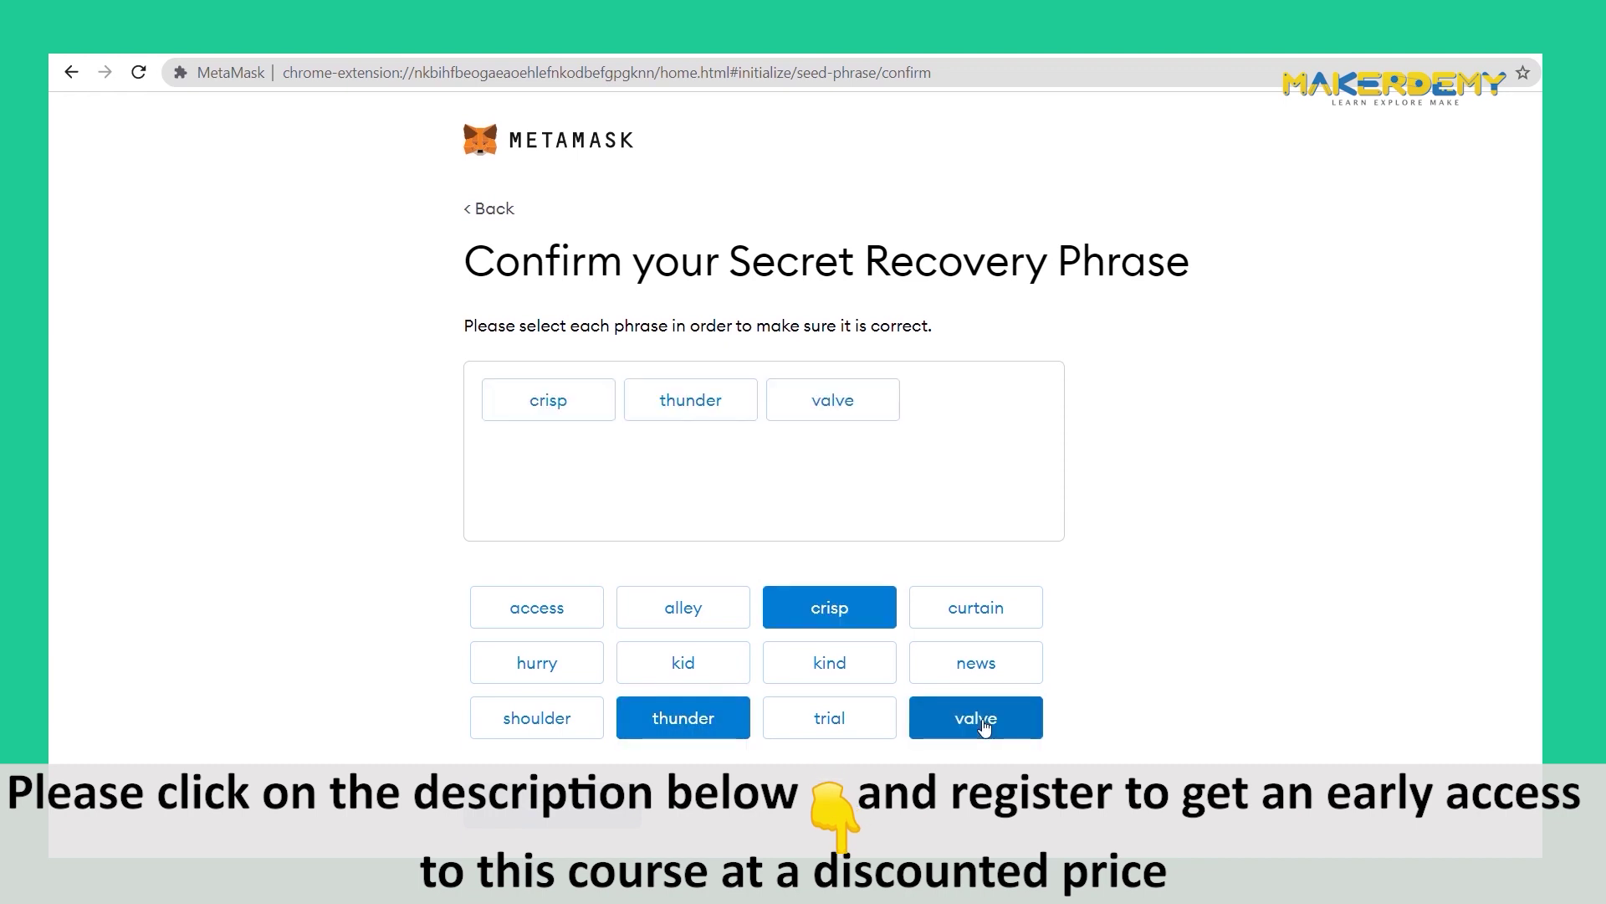
{"action": "left_click", "coordinate": [829, 662]}
- Select the remaining eight recovery words in order and confirm the phrase
{"action": "left_click", "coordinate": [537, 717]}
{"action": "left_click", "coordinate": [975, 608]}
{"action": "left_click", "coordinate": [682, 607]}
{"action": "left_click", "coordinate": [527, 663]}
{"action": "left_click", "coordinate": [536, 607]}
{"action": "left_click", "coordinate": [683, 662]}
{"action": "left_click", "coordinate": [976, 662]}
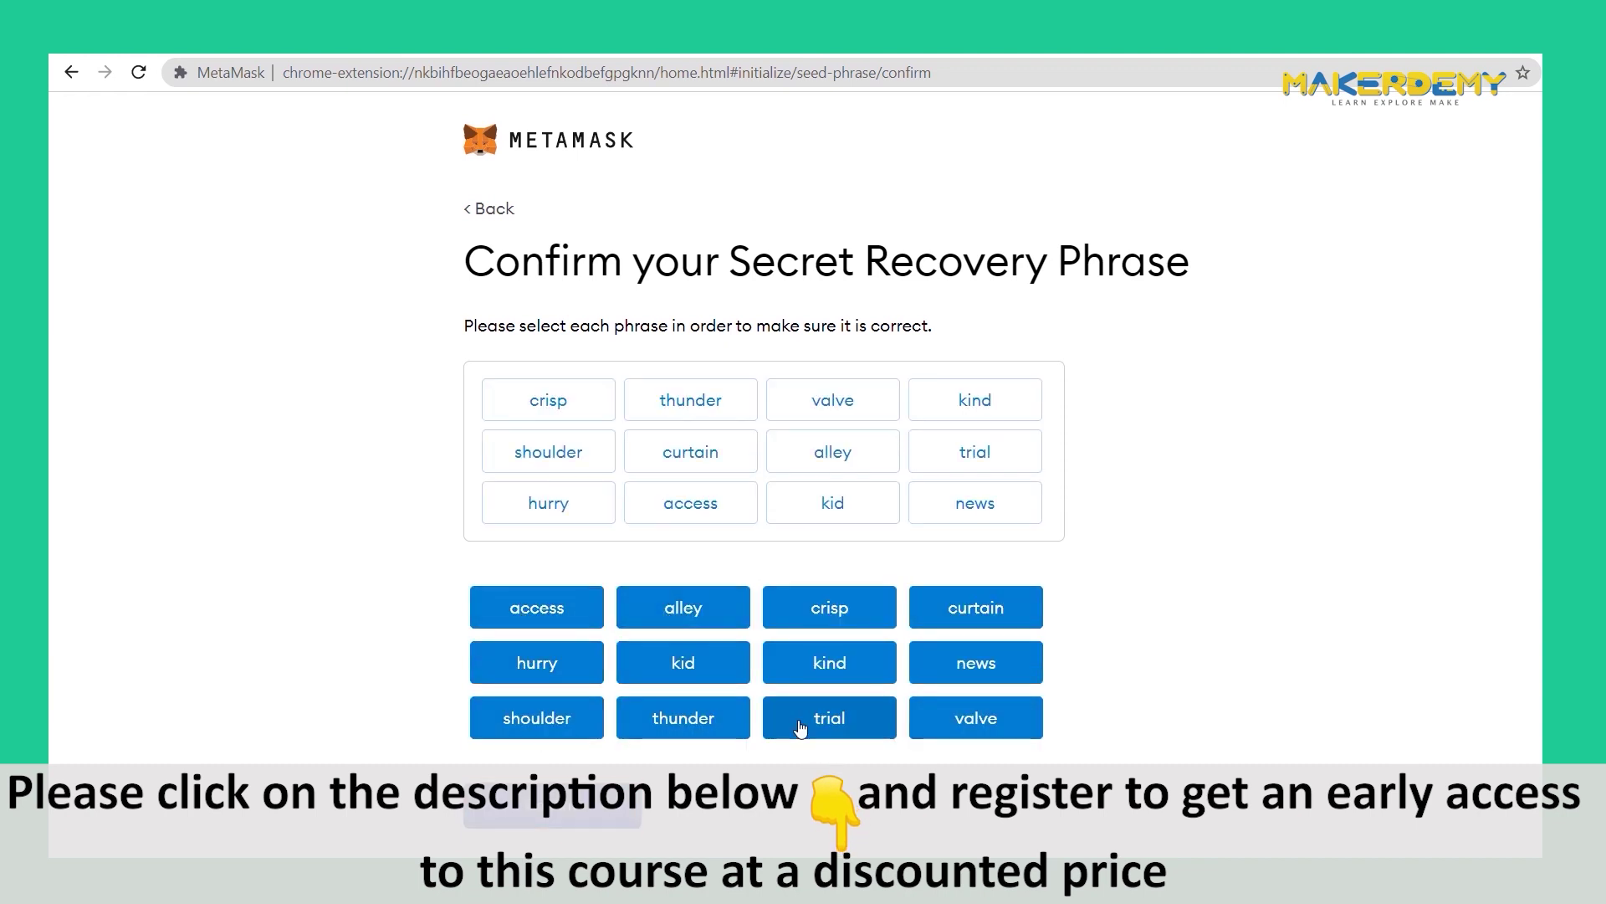
{"action": "left_click", "coordinate": [551, 810]}
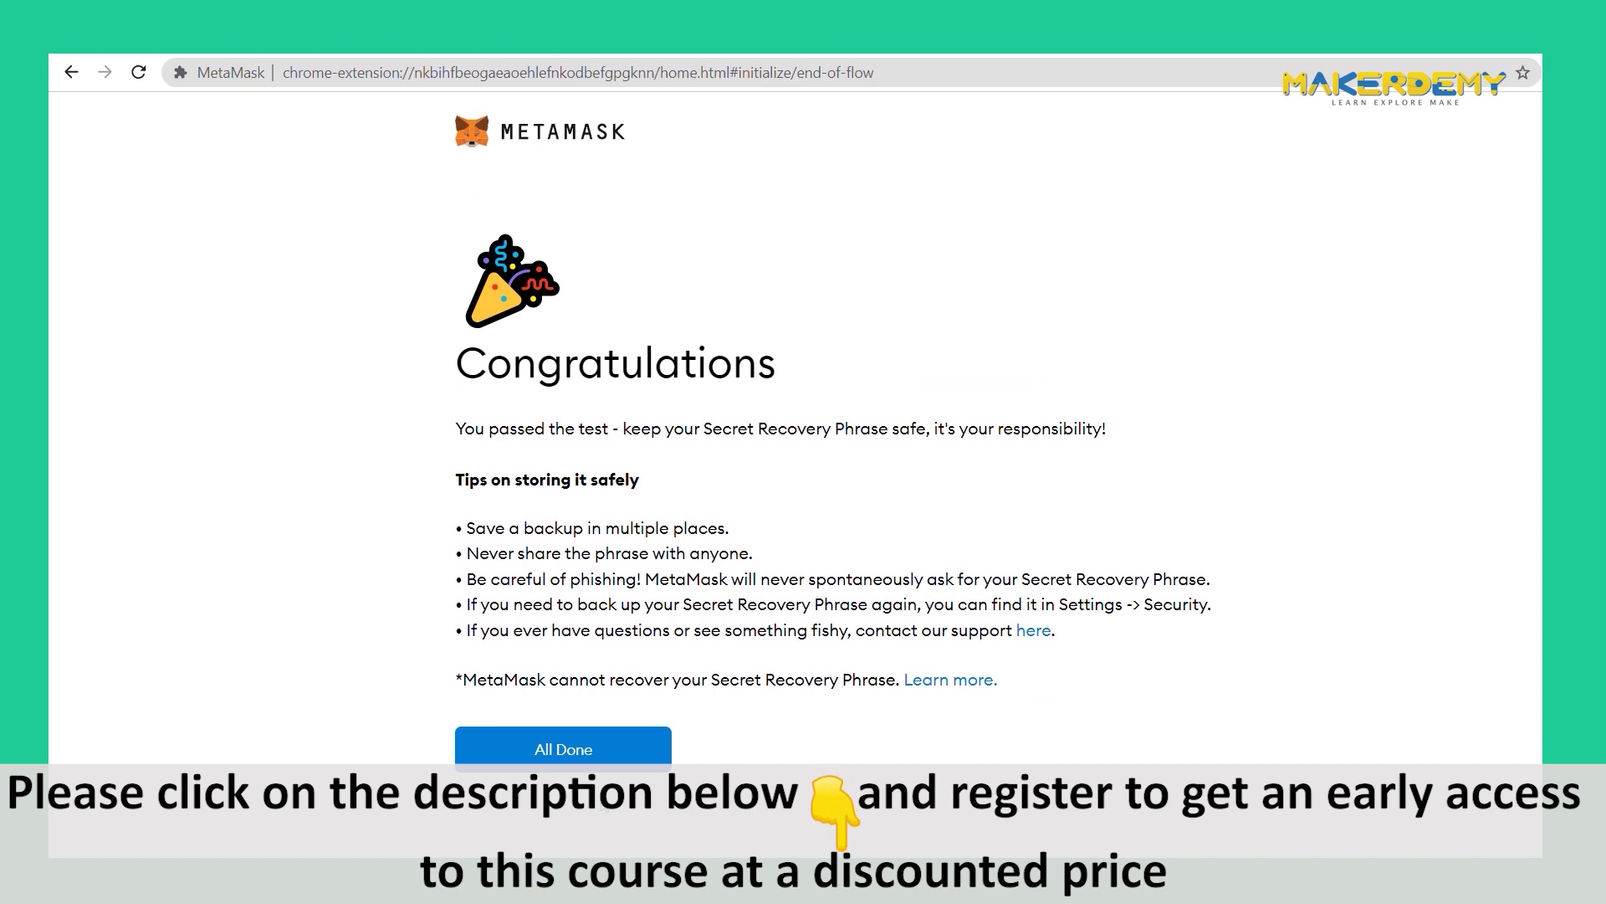
- Finish setup, dismiss the What's new notice, and open the MetaMask popup showing Account 1 with 0 ETH
{"action": "left_click", "coordinate": [579, 751]}
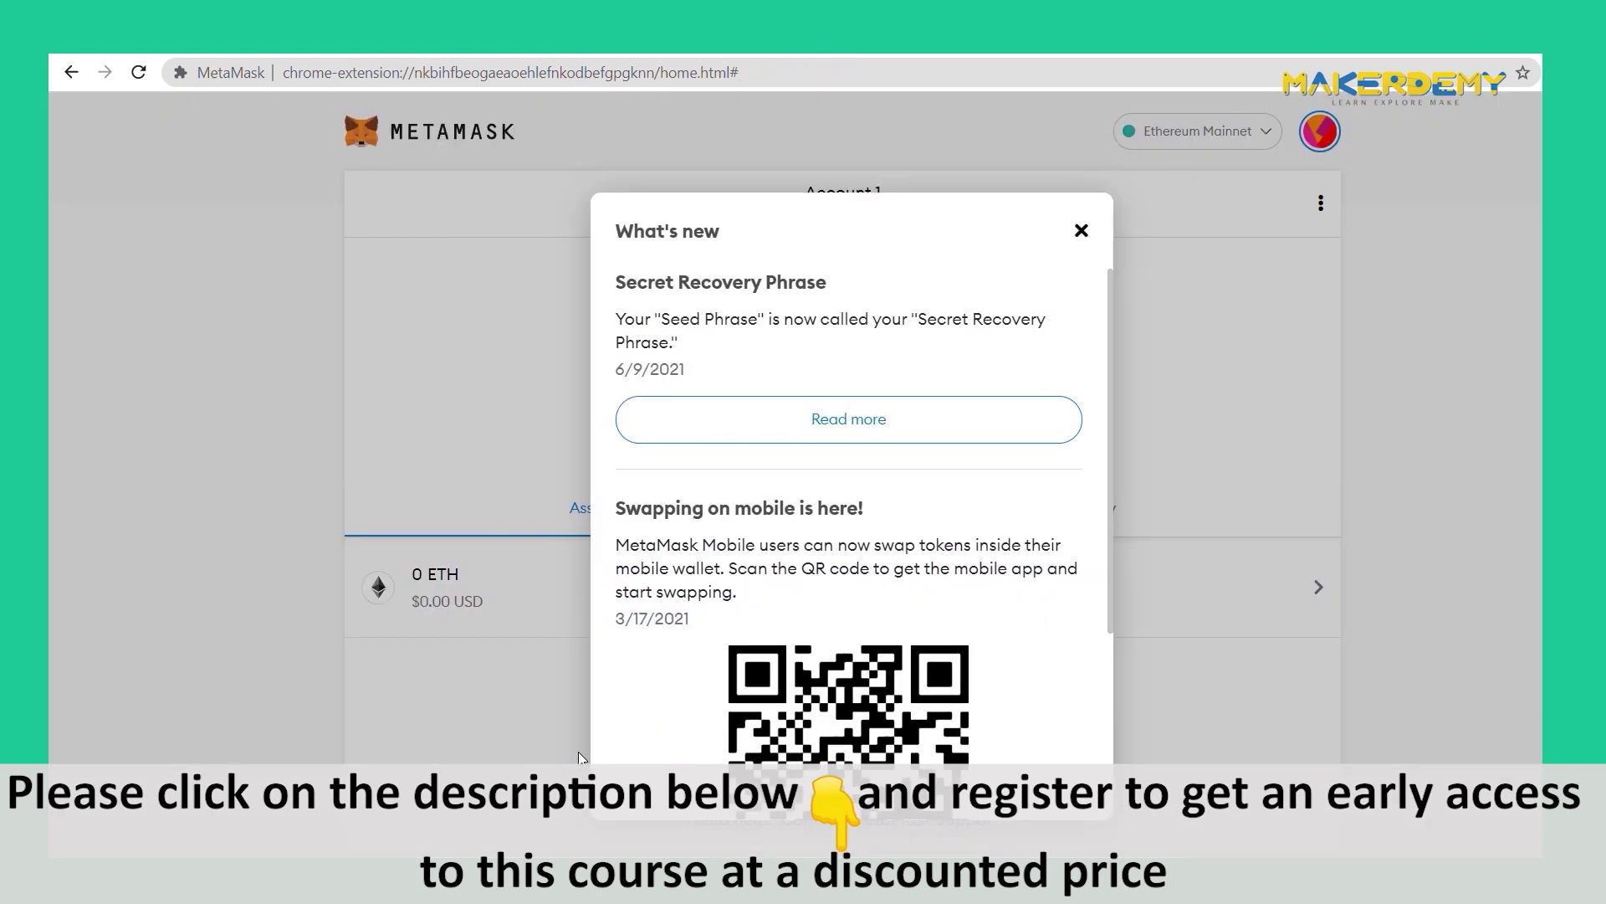
{"action": "scroll", "coordinate": [1063, 270], "scroll_direction": "down", "scroll_amount": 3}
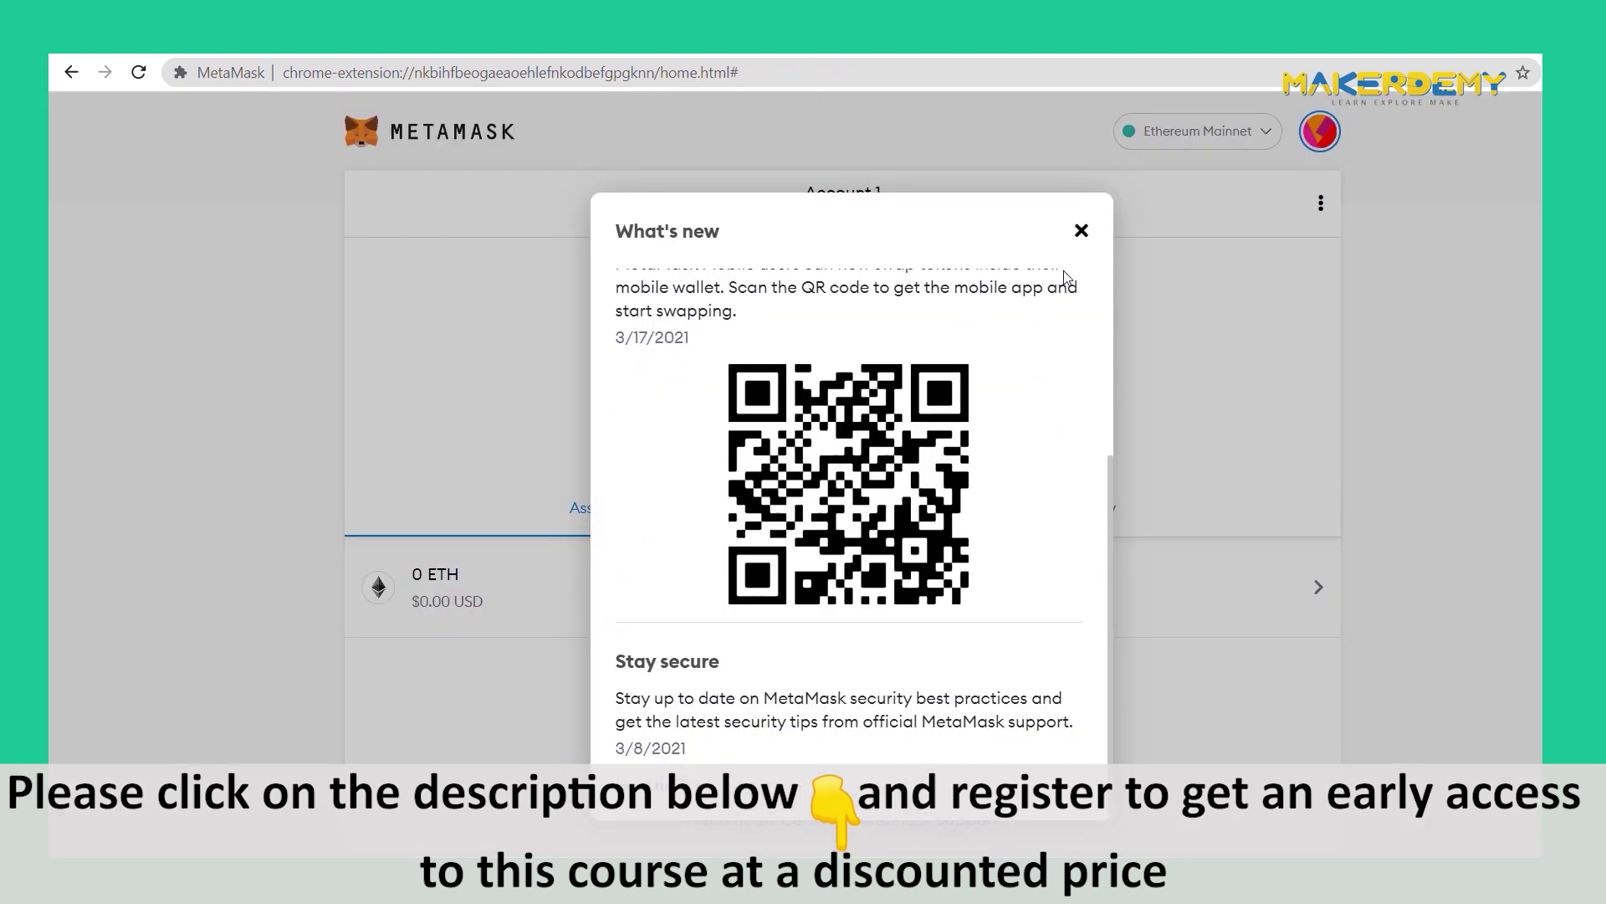
{"action": "left_click", "coordinate": [1081, 232]}
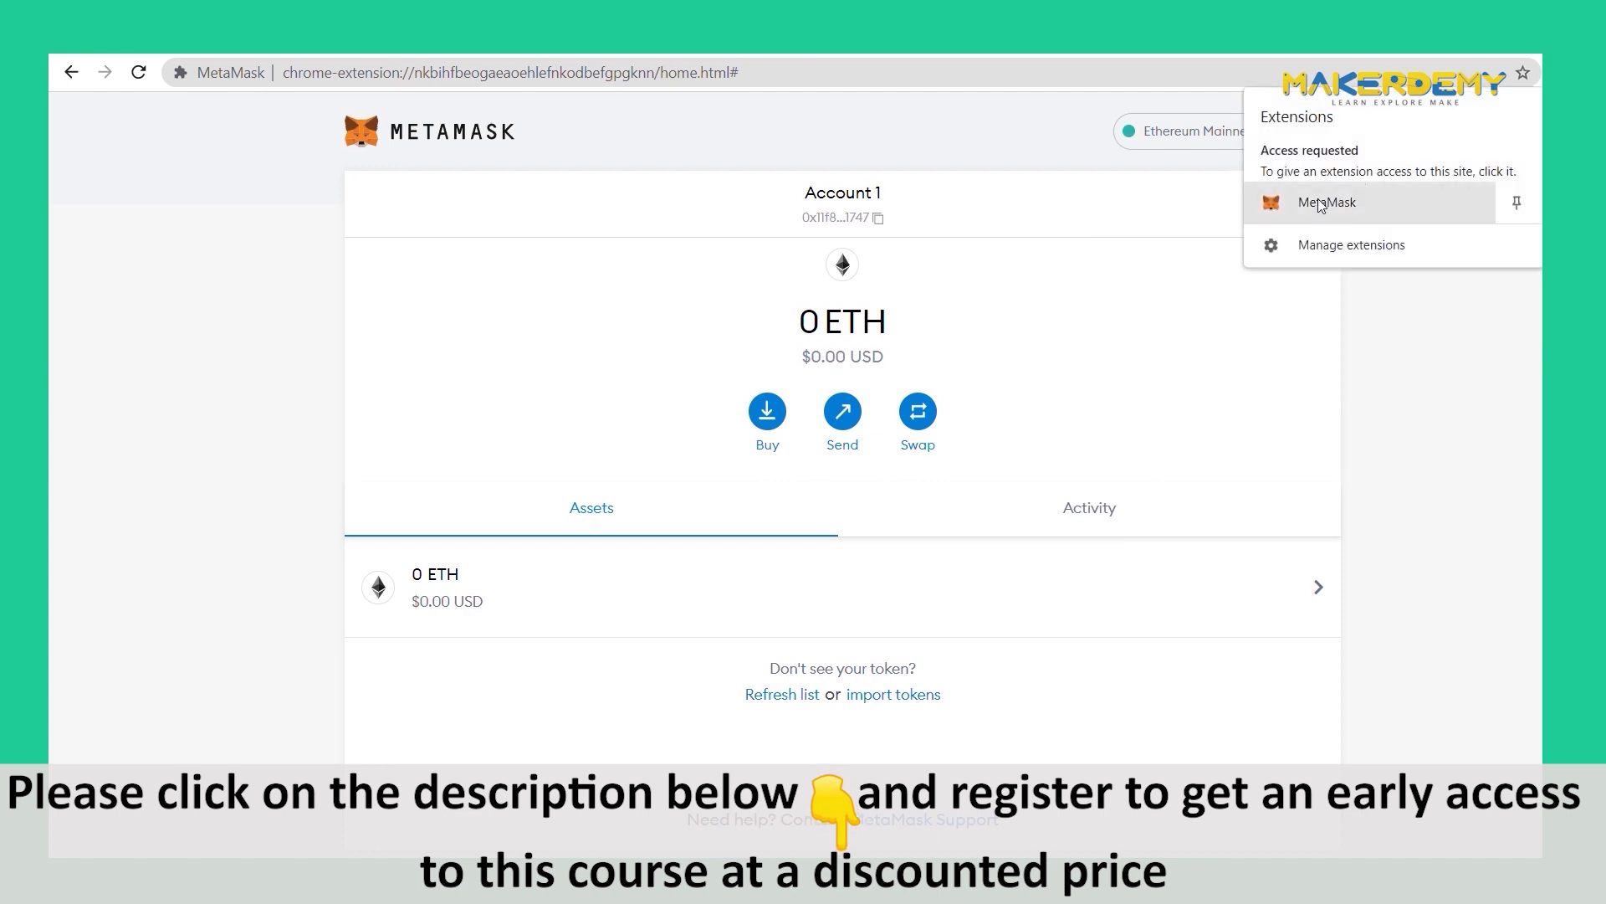
{"action": "left_click", "coordinate": [1334, 207]}
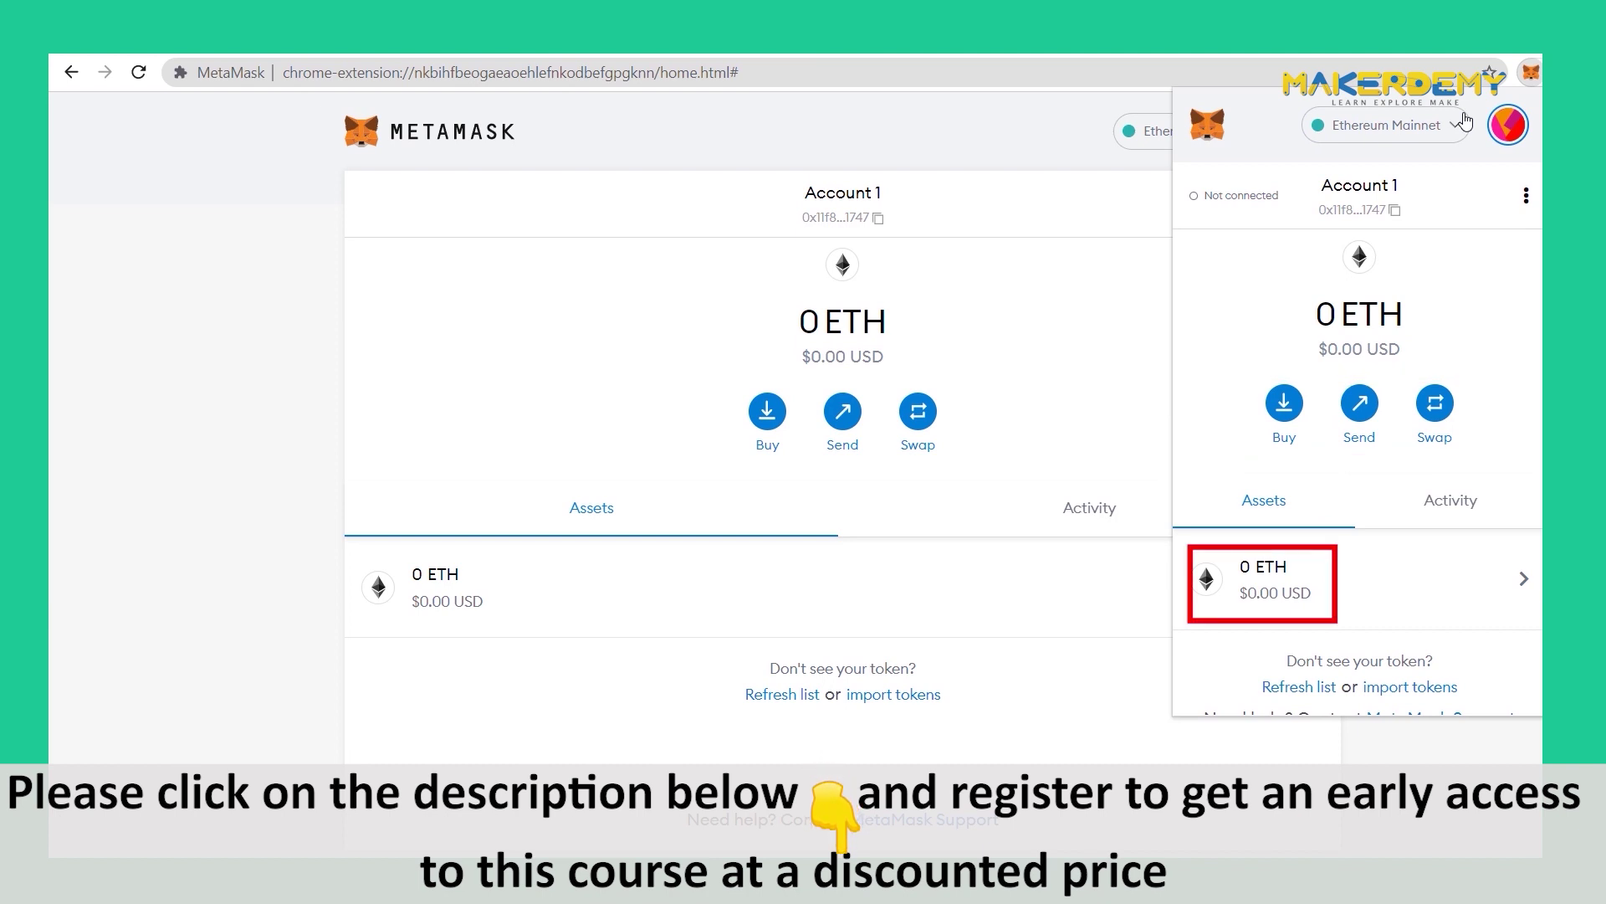
- In Account details, change the name Account 1 to 'Learn NFTs' and close the dialog
{"action": "left_click", "coordinate": [1526, 195]}
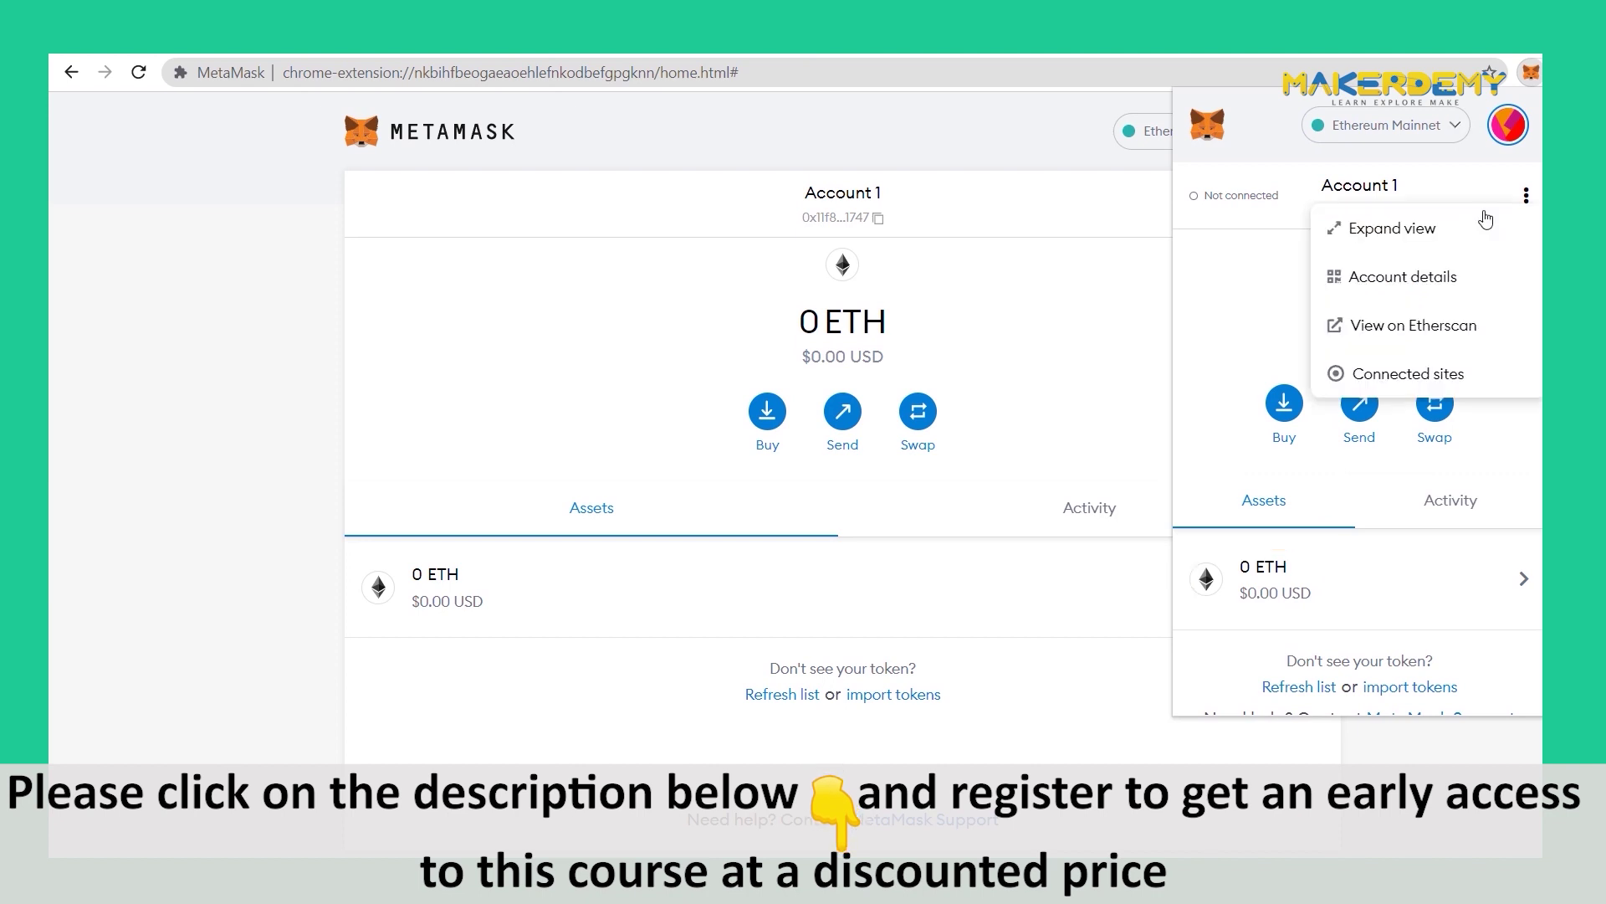
{"action": "left_click", "coordinate": [1399, 281]}
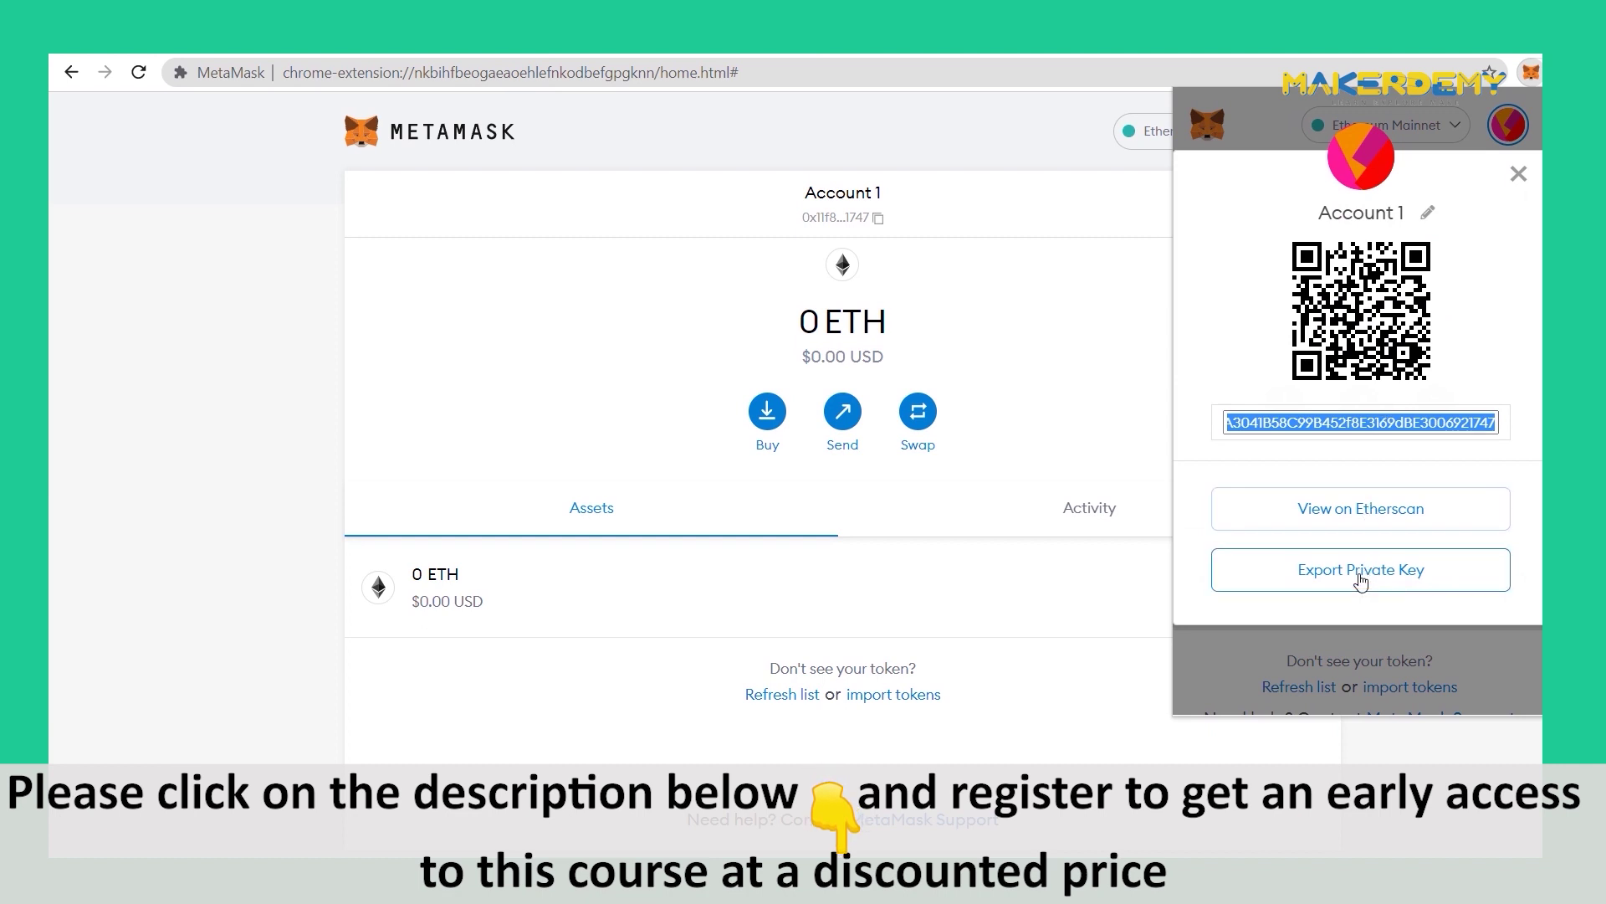
{"action": "left_click", "coordinate": [1422, 213]}
{"action": "key", "text": "BackSpace"}
{"action": "key", "text": "BackSpace"}
{"action": "key", "text": "BackSpace"}
{"action": "key", "text": "BackSpace"}
{"action": "key", "text": "BackSpace"}
{"action": "key", "text": "BackSpace"}
{"action": "key", "text": "BackSpace"}
{"action": "key", "text": "BackSpace"}
{"action": "key", "text": "BackSpace"}
{"action": "type", "text": "Learn NFTs"}
{"action": "left_click", "coordinate": [1515, 218]}
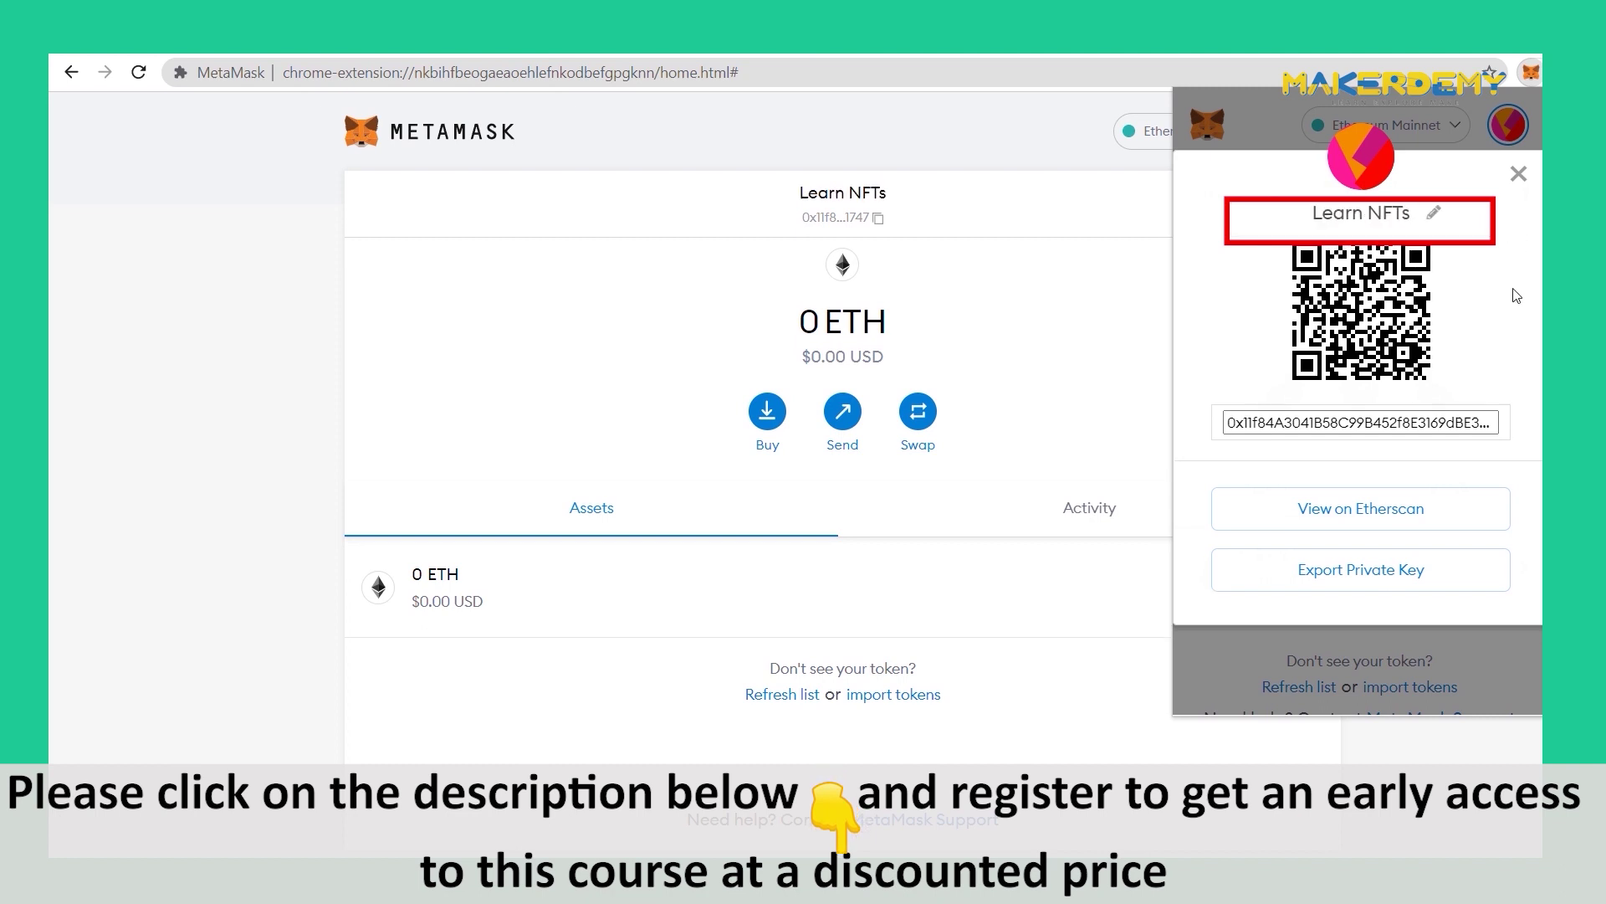
{"action": "left_click", "coordinate": [1519, 174]}
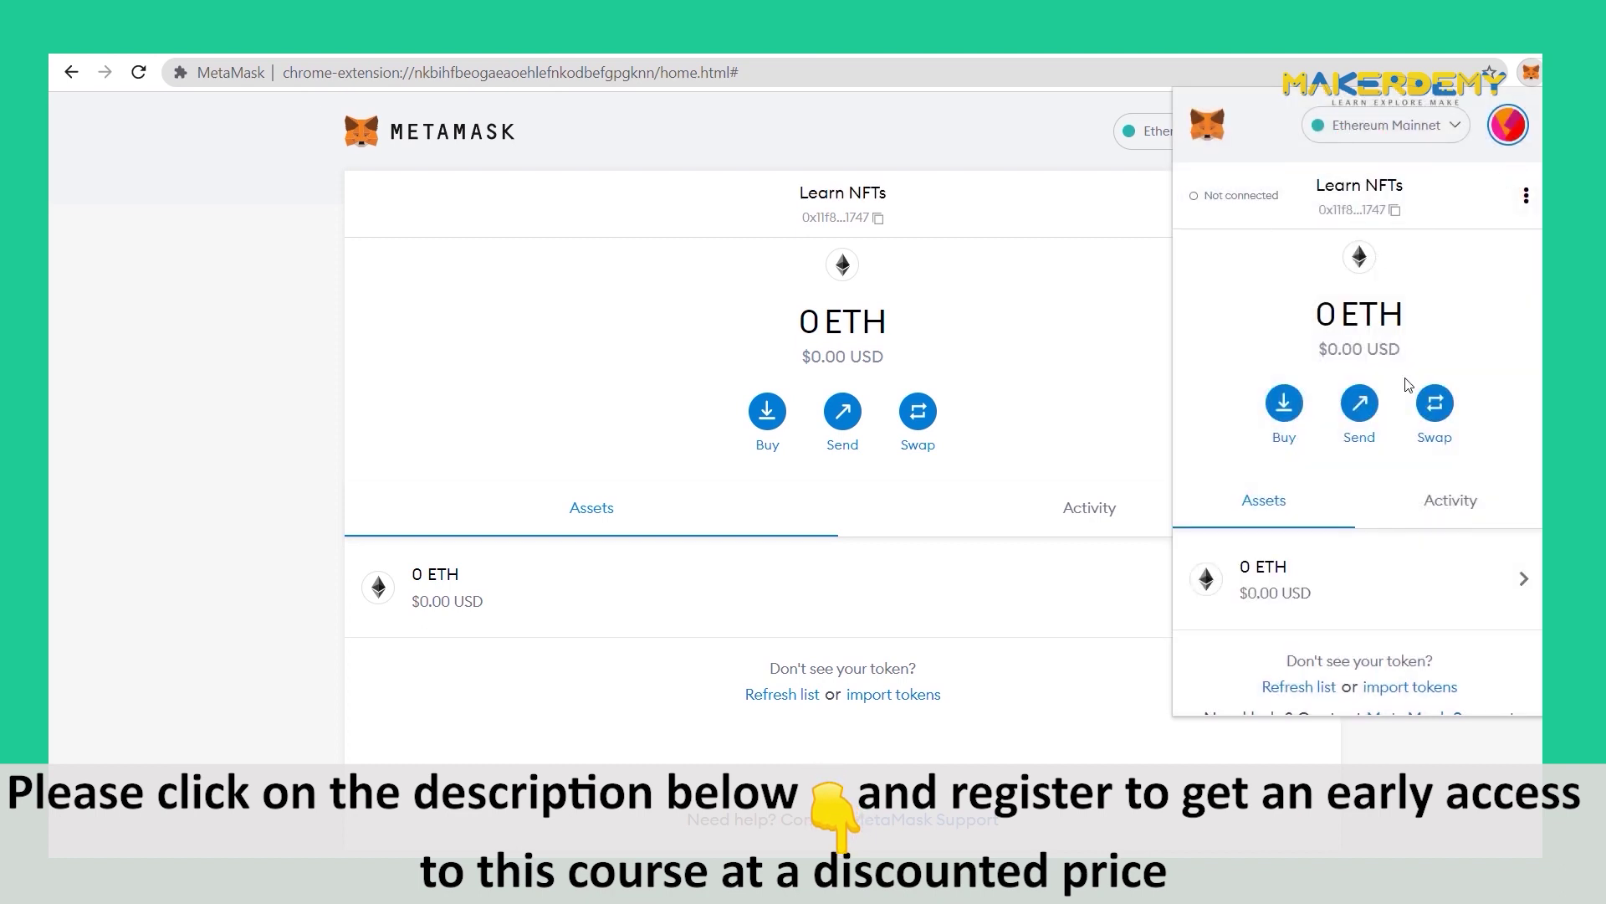